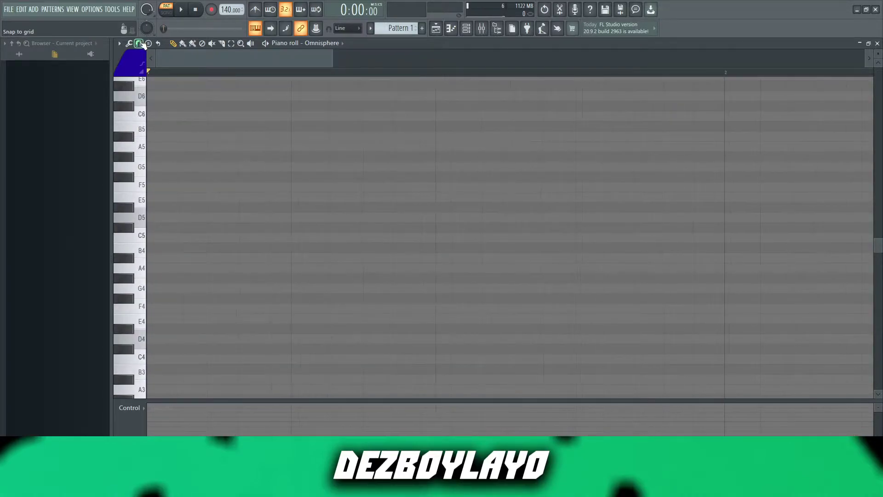
- Choose a grid snap setting and draw a one-bar D4 note at the start of bar 1
click(140, 43)
click(156, 123)
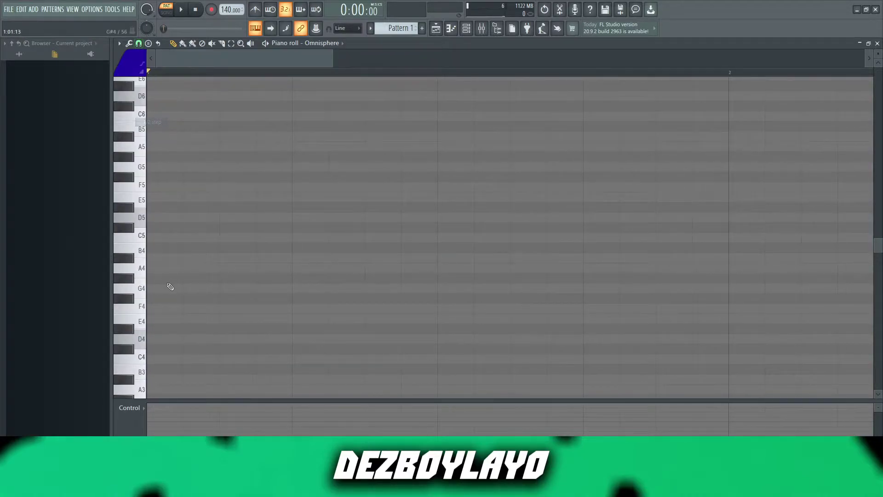
click(155, 340)
drag(220, 337, 734, 338)
- Add a one-bar D2 note at the start of bar 1, lower its velocity to about 73%, and play the notes
scroll(566, 312, down, 3)
scroll(565, 312, down, 5)
scroll(204, 287, down, 3)
scroll(204, 287, down, 1)
click(159, 359)
click(157, 428)
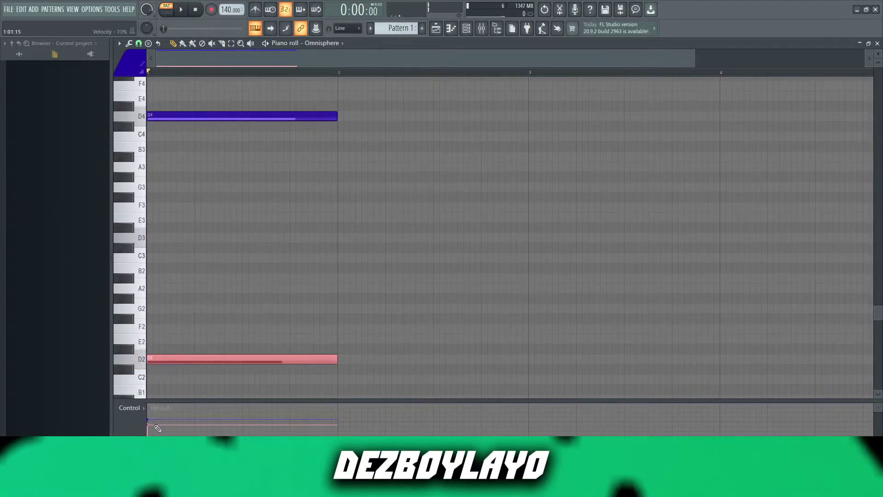
key(space)
scroll(322, 267, down, 1)
key(space)
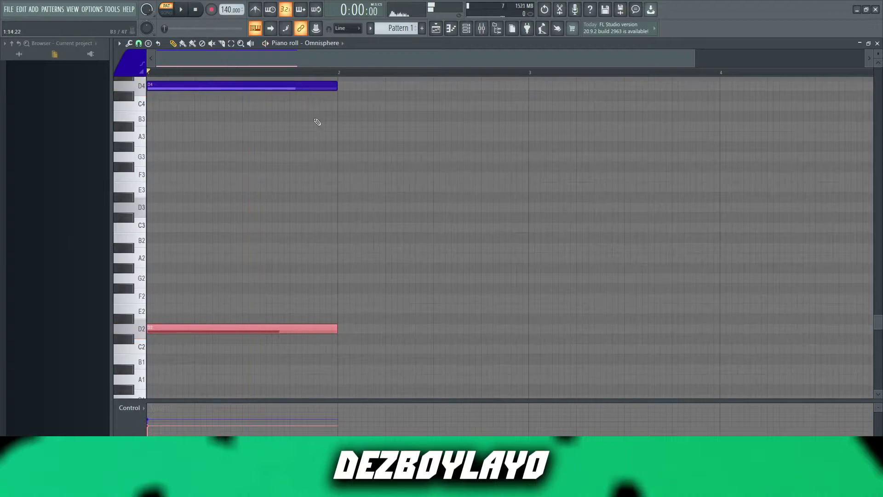
- Select the D4 and D2 notes and lengthen both to two bars
drag(365, 357, 147, 76)
drag(334, 113, 525, 121)
scroll(358, 203, up, 2)
scroll(299, 218, down, 2)
scroll(266, 211, up, 4)
ctrl+click(214, 231)
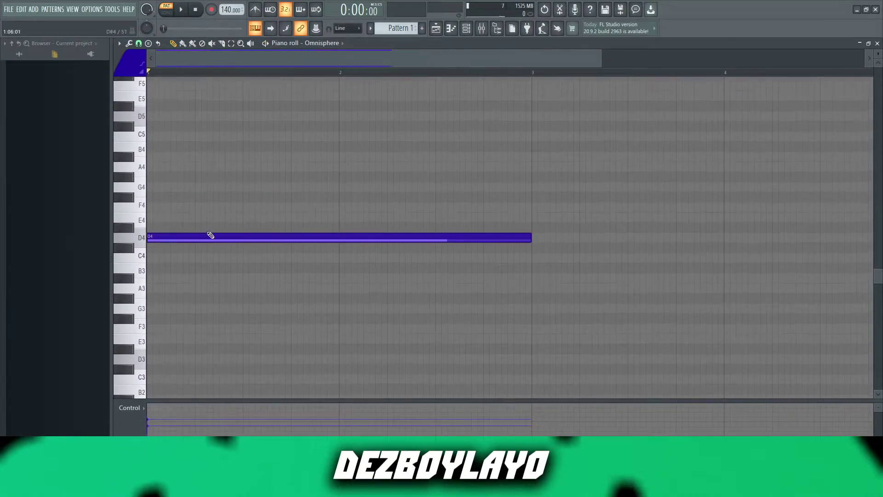
- Add two-bar A4 and F4 notes above the D4 note and raise both by one octave
drag(186, 167, 172, 205)
drag(152, 167, 144, 168)
drag(182, 142, 197, 206)
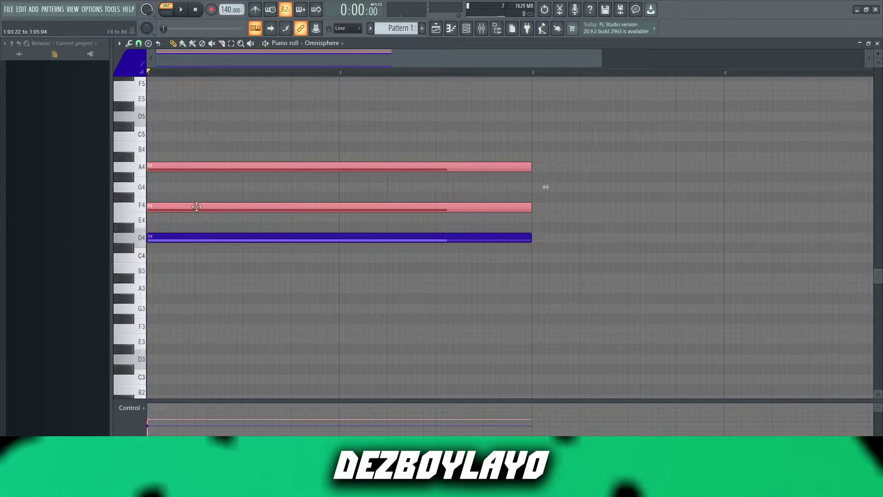
drag(190, 153, 198, 215)
key(ctrl+Up)
scroll(202, 211, up, 3)
ctrl+click(192, 191)
- Shorten the A5 and F5 notes to half a beat and duplicate them onto beat 2 of bar 1
key(space)
drag(482, 120, 206, 178)
key(space)
key(ctrl+b)
ctrl+click(234, 94)
- Set the project tempo to 150 BPM and play the pattern
drag(227, 10, 227, 3)
key(space)
scroll(240, 81, up, 3)
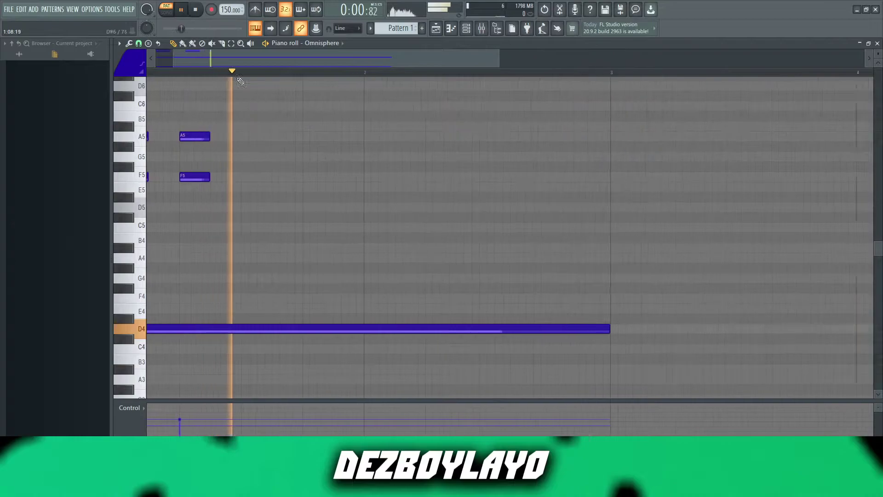
key(space)
ctrl+drag(327, 216, 150, 115)
ctrl+click(373, 258)
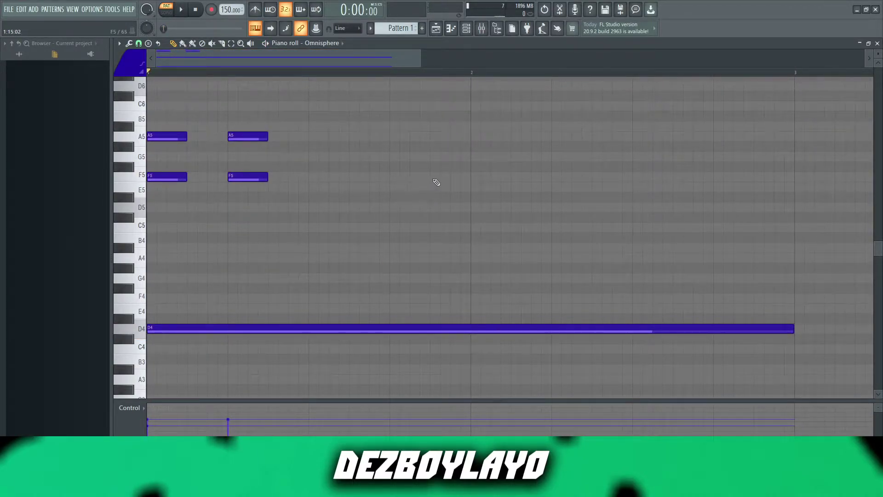
- Add an F5 note on the last half beat of bar 1 and copy the upper notes into bar 2 with E5 replacing F5
click(432, 177)
scroll(425, 183, down, 2)
ctrl+drag(431, 201, 690, 186)
key(space)
ctrl+right_click(421, 223)
- Raise the velocity of the two-bar D2 bass note while checking it in playback
scroll(340, 179, down, 3)
right_click(338, 170)
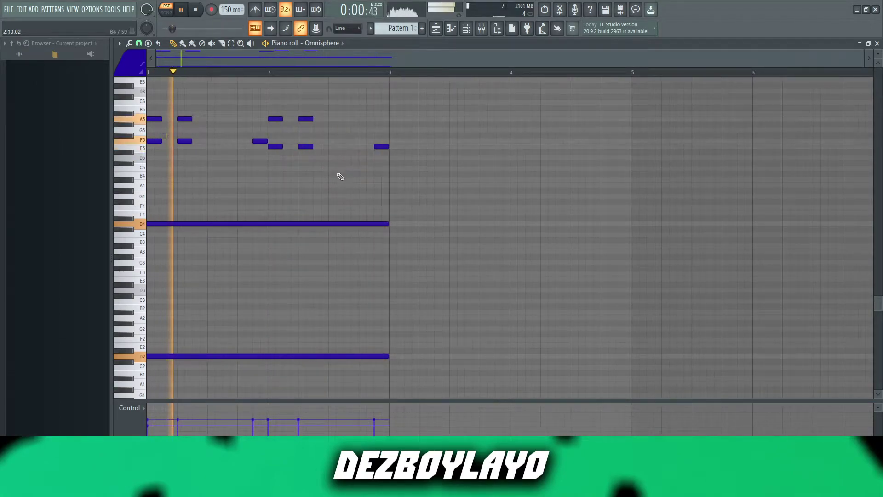
scroll(340, 174, down, 3)
ctrl+drag(420, 331, 2, 4)
key(space)
ctrl+drag(243, 272, 247, 361)
alt+scroll(262, 318, up, 3)
right_click(248, 303)
key(space)
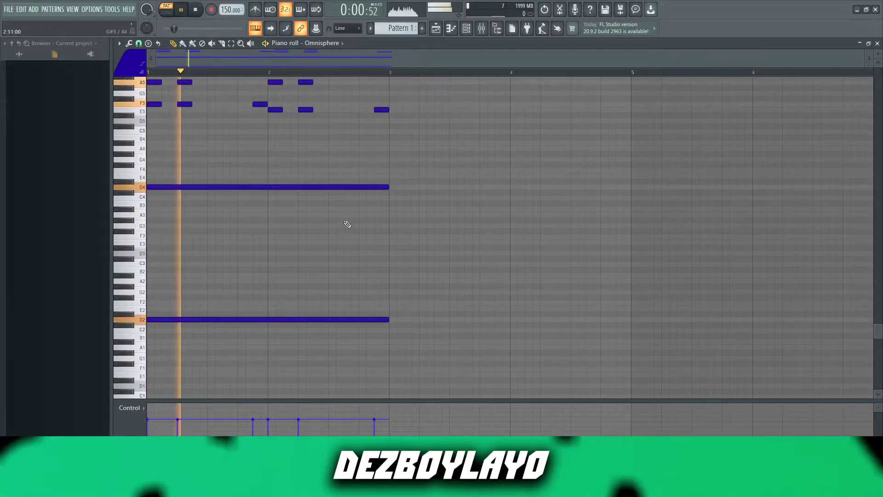
ctrl+drag(297, 276, 293, 319)
alt+scroll(295, 319, up, 2)
right_click(308, 295)
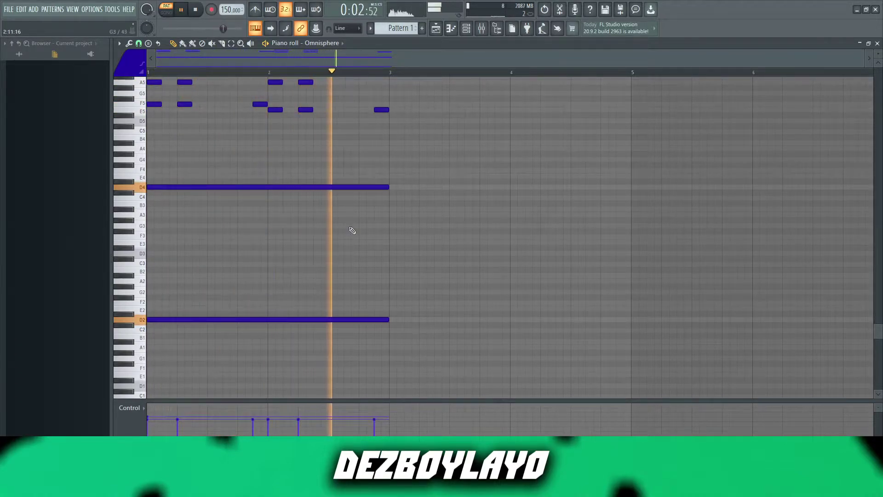
- Add a two-bar D3 note between the D4 and D2 notes and play the pattern
key(space)
click(155, 252)
drag(161, 252, 393, 259)
key(space)
key(space)
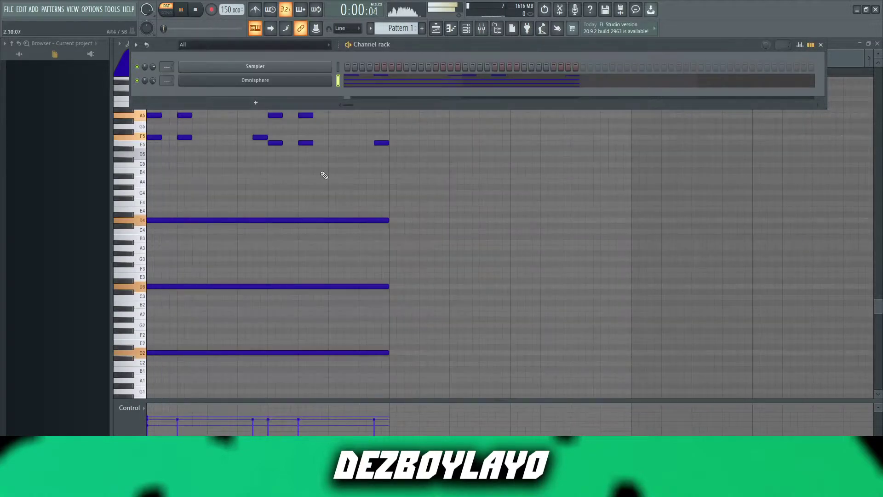
key(space)
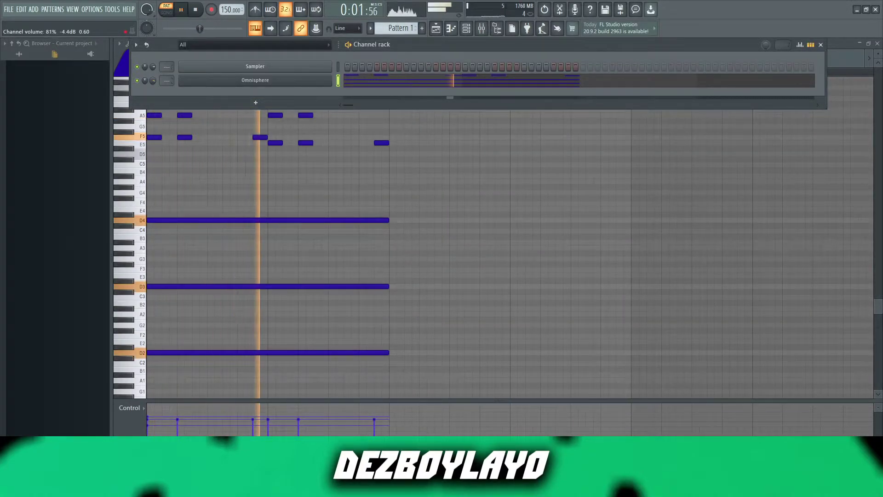
- Rename the Omnisphere channel to Piano
right_click(330, 78)
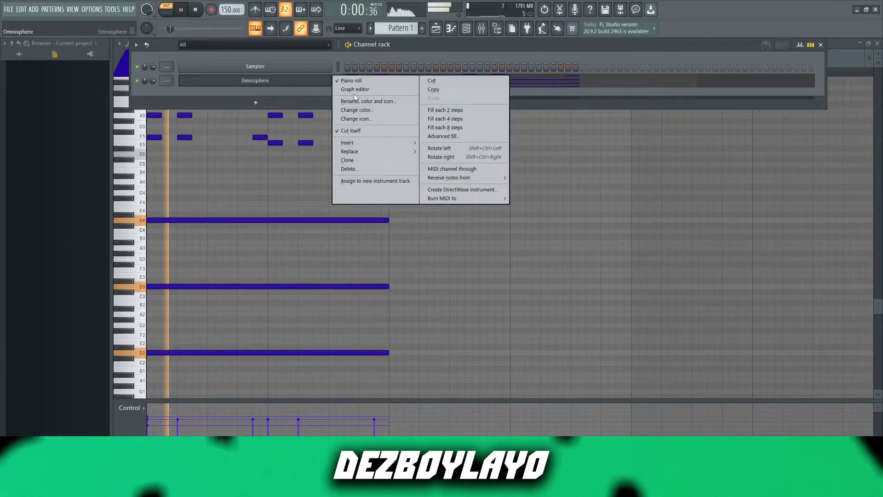
click(353, 98)
text(Piano)
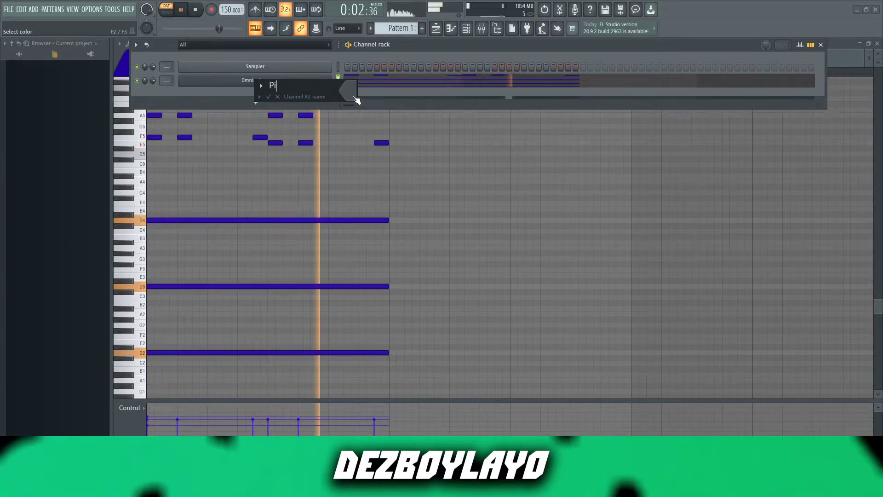
key(Return)
- Open the Piano channel's piano roll and duplicate the first two bars of notes into bars 3 and 4
right_click(336, 73)
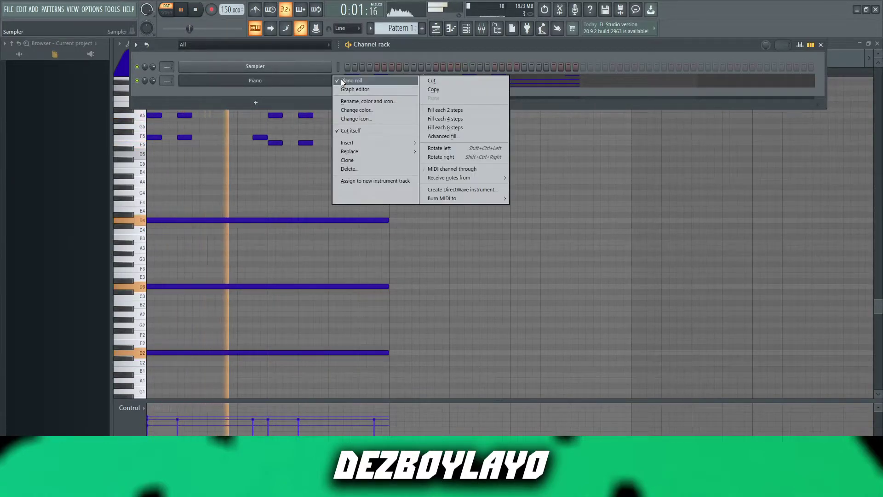
click(342, 68)
drag(390, 74, 4, 115)
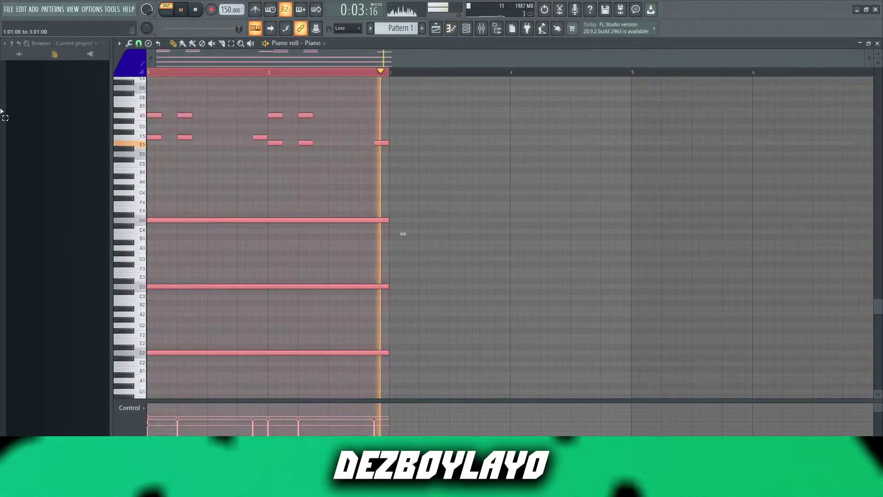
key(ctrl+b)
ctrl+click(419, 74)
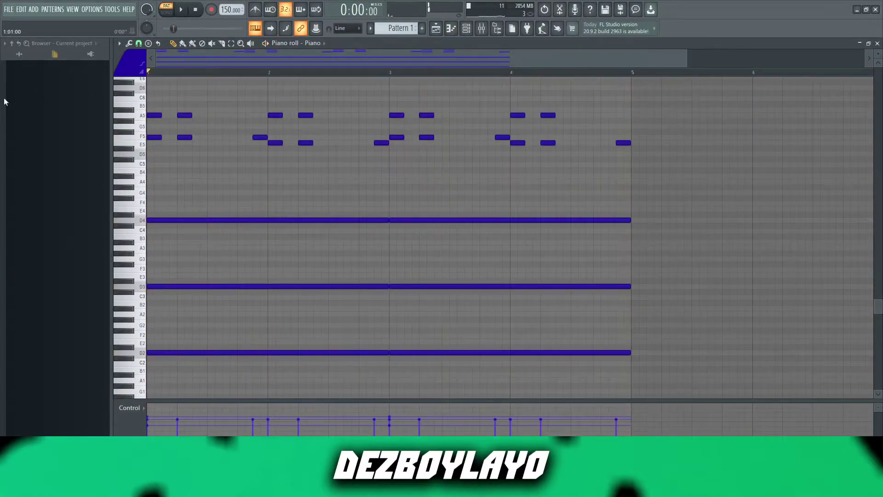
- Add half-beat A#5 and A5 notes in sequence from beat 3 of bar 4 and reduce the A#5's velocity
scroll(302, 193, up, 1)
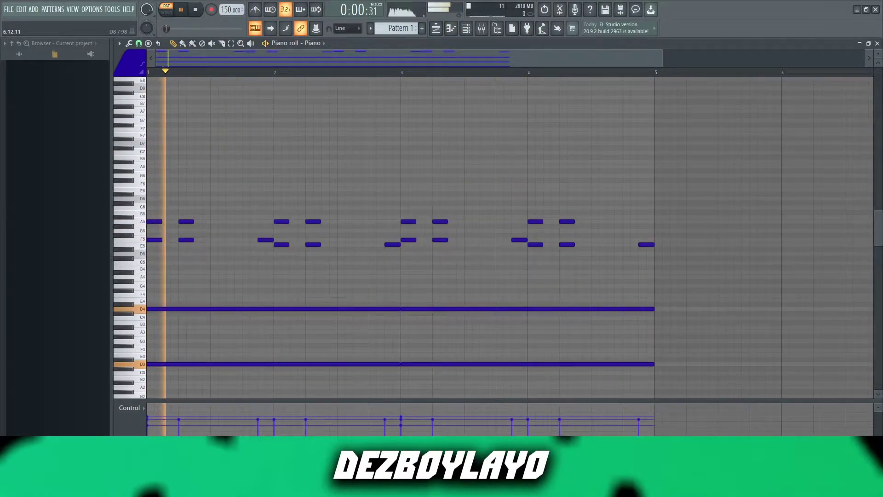
scroll(587, 180, up, 3)
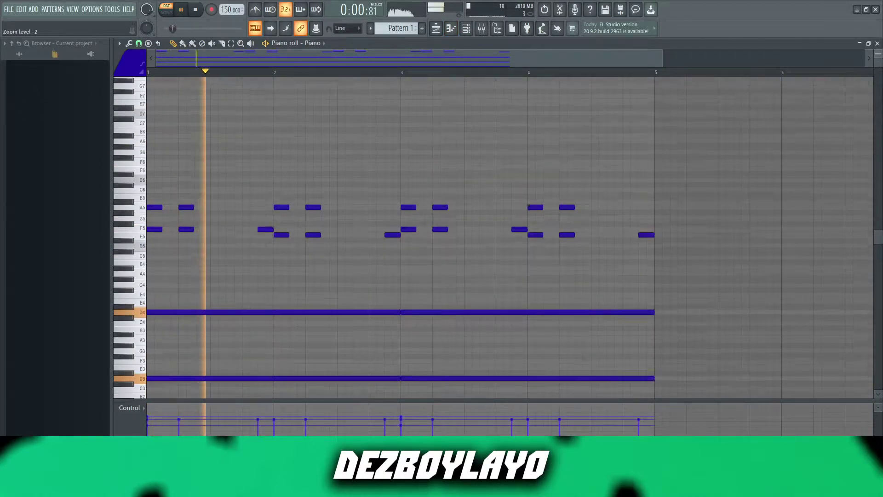
scroll(595, 181, up, 2)
click(594, 161)
click(614, 170)
drag(648, 166, 594, 161)
click(592, 426)
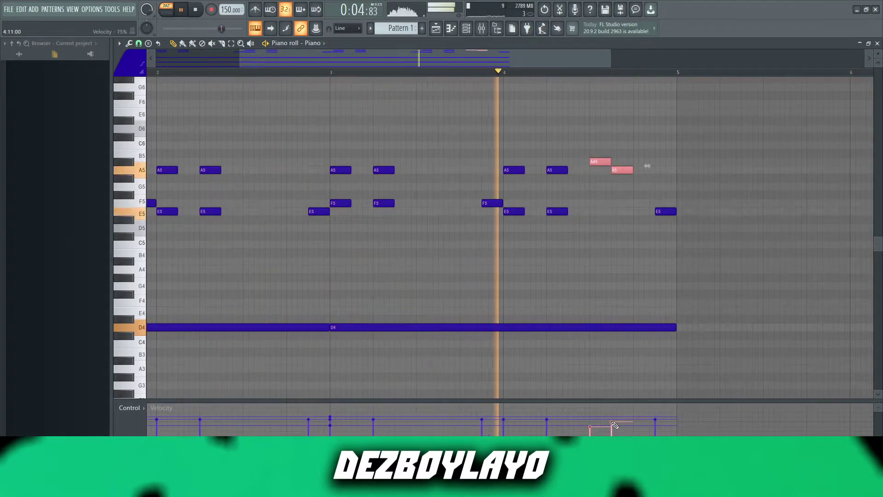
scroll(612, 304, down, 4)
scroll(526, 230, up, 5)
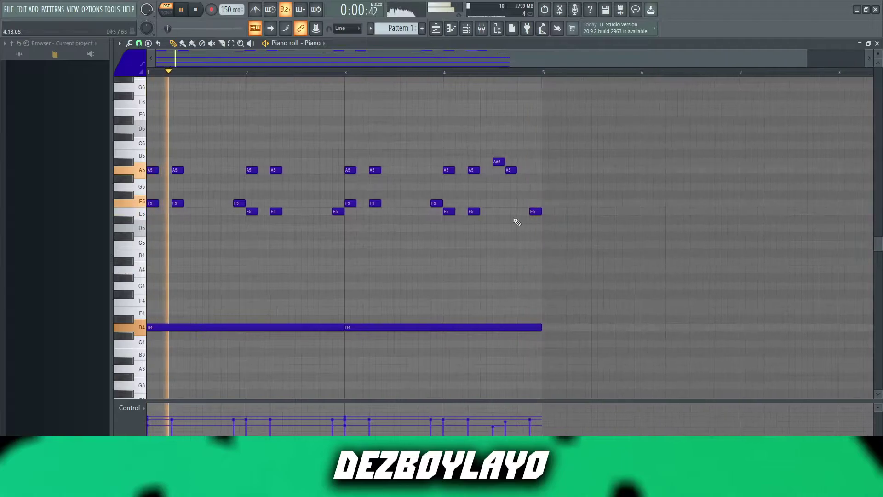
- Lengthen the A5 notes on either side of bar 4's A#5 to one beat each
drag(539, 171, 572, 173)
drag(444, 170, 486, 154)
scroll(473, 183, down, 2)
scroll(471, 183, down, 3)
ctrl+click(509, 186)
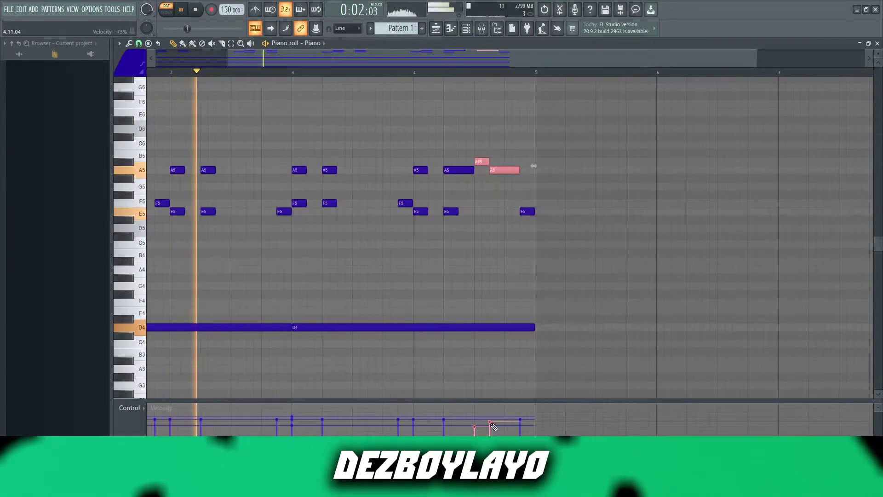
- Duplicate the four-bar pattern into bars 5 to 8
ctrl+click(598, 301)
ctrl+right_click(597, 302)
scroll(528, 81, down, 1)
drag(589, 60, 621, 112)
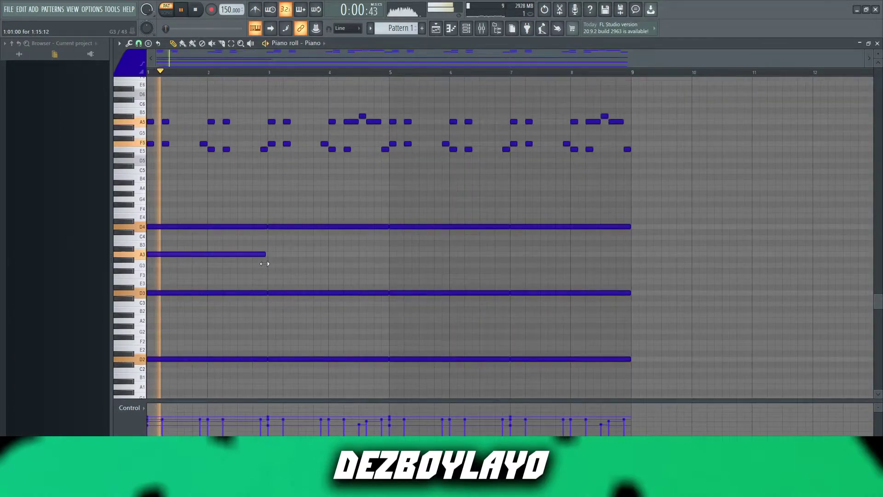
- Extend the A3 note at the start to two bars and duplicate it three times through bar 8
drag(264, 264, 268, 254)
ctrl+click(265, 254)
key(ctrl+b)
key(ctrl+b)
key(ctrl+b)
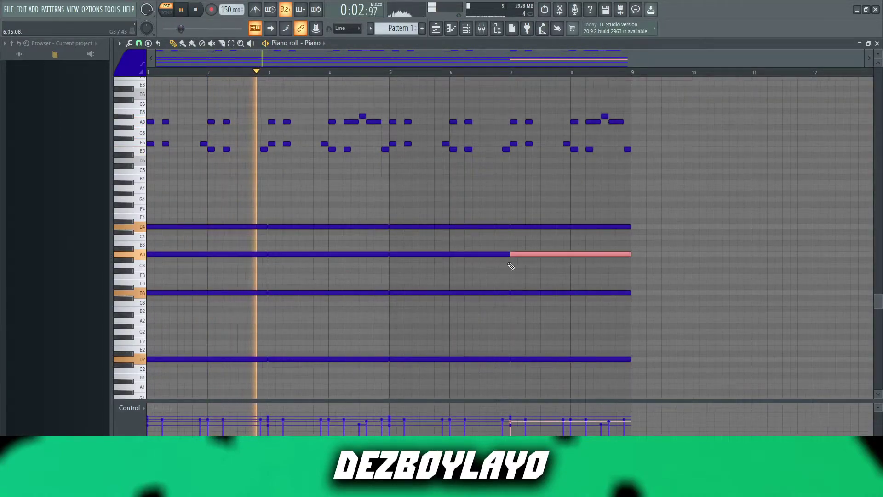
- Raise the last A3 note in bars 7 and 8 to A#3, listen to it, and close the piano roll
key(shift+Up)
drag(531, 261, 209, 234)
scroll(357, 281, down, 1)
scroll(433, 298, up, 1)
scroll(432, 297, down, 1)
ctrl+click(417, 276)
click(879, 55)
click(879, 43)
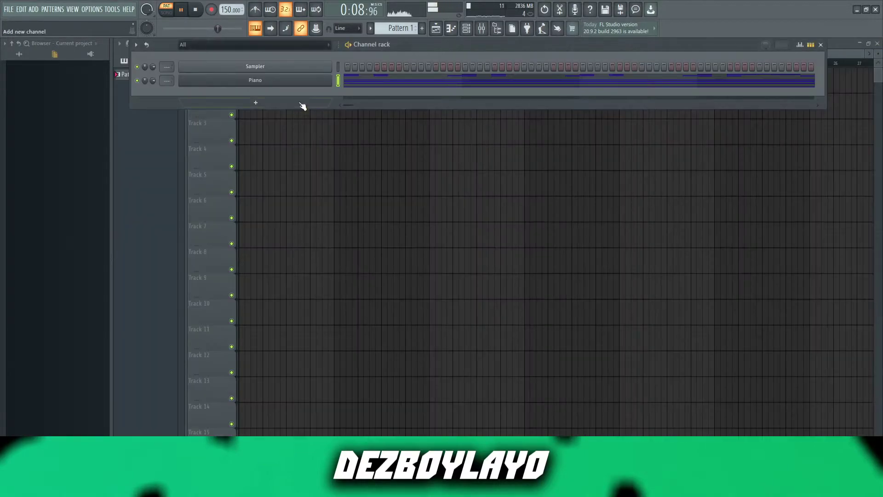
- Reopen the Piano channel's piano roll, replace the A#3 note in bars 7 and 8 with A3, and close the piano roll
right_click(329, 80)
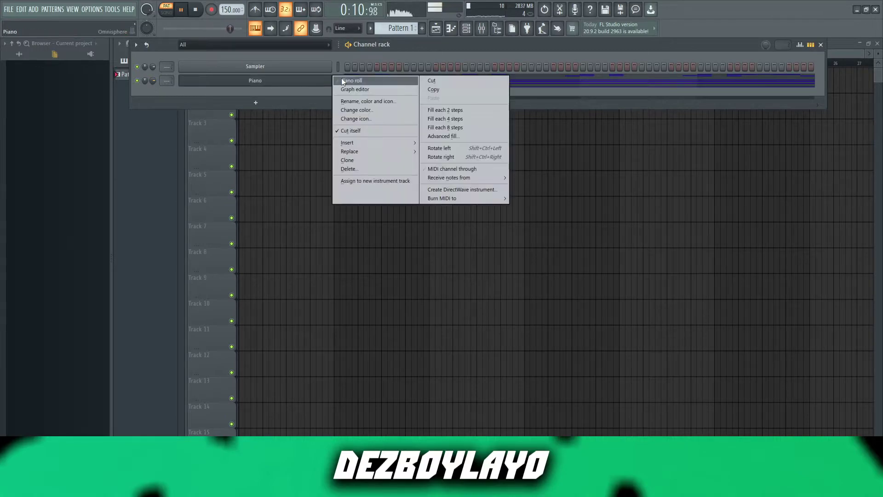
click(342, 81)
scroll(450, 221, up, 3)
key(space)
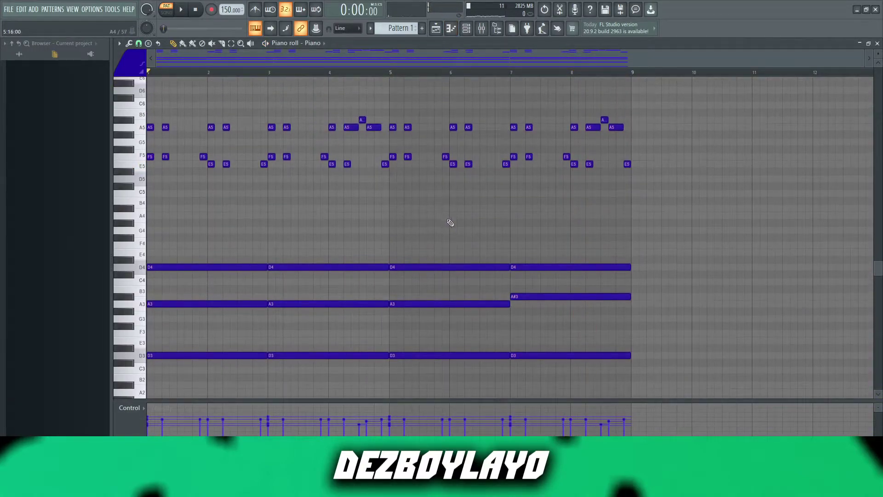
key(space)
right_click(533, 297)
click(503, 304)
click(515, 304)
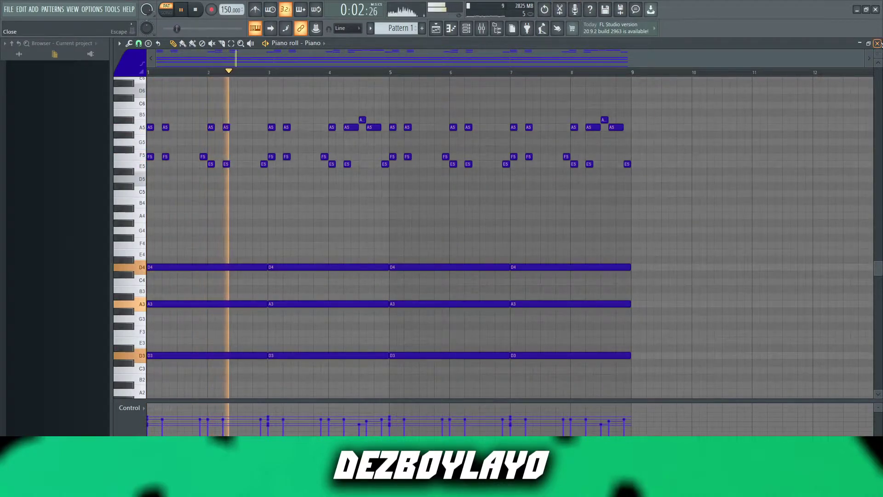
ctrl+right_click(648, 225)
scroll(826, 147, down, 1)
key(Escape)
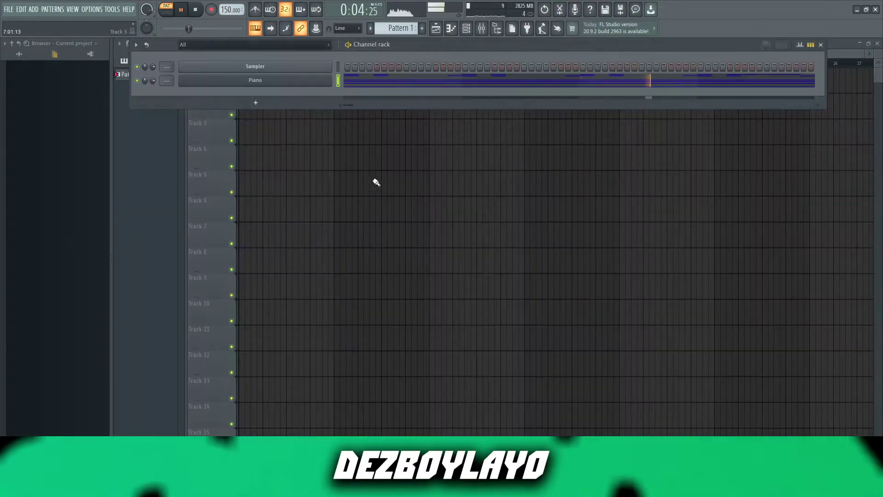
- Open the Piano channel's instrument, route the channel to mixer track 1, and close the instrument window
click(276, 82)
click(170, 44)
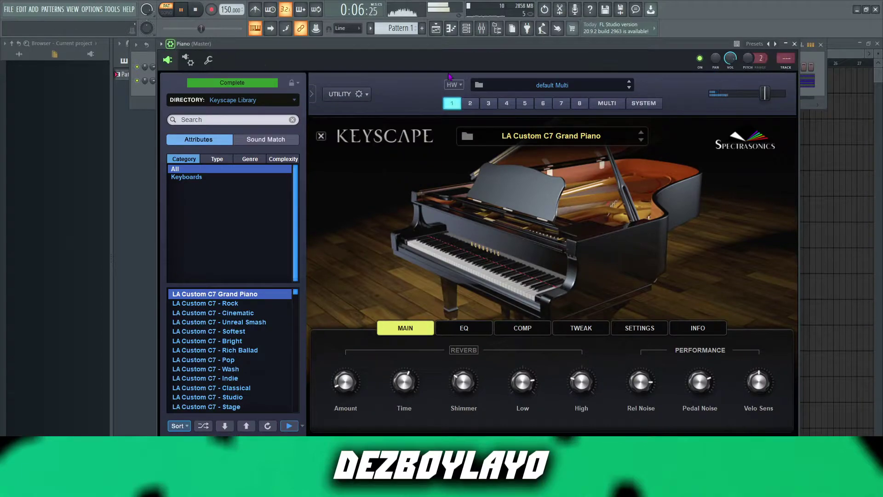
key(ctrl+l)
click(794, 45)
- Load FabFilter Pro-Q 2 in the Piano mixer track's first effect slot and add a low-end EQ band moved up in frequency
key(space)
click(783, 229)
mouse_move(798, 242)
click(500, 123)
double_click(193, 236)
drag(192, 230, 323, 239)
key(space)
click(611, 134)
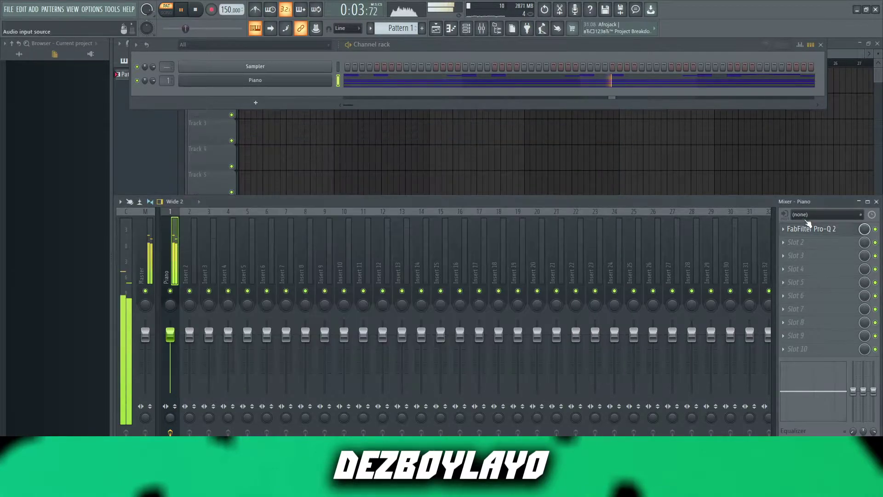
- Reopen FabFilter Pro-Q 2 on the Piano track to fine-tune its EQ curve, and adjust the Piano channel's volume
click(810, 228)
scroll(359, 245, up, 10)
drag(361, 230, 361, 241)
click(611, 134)
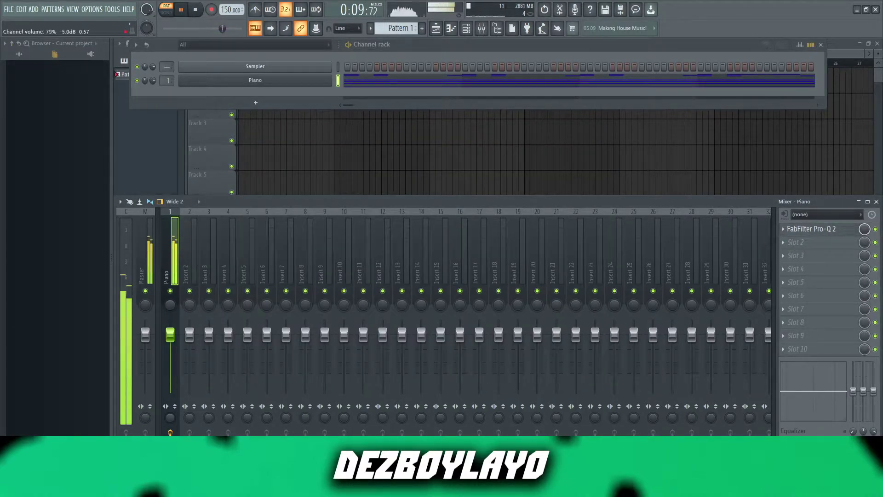
drag(153, 80, 153, 84)
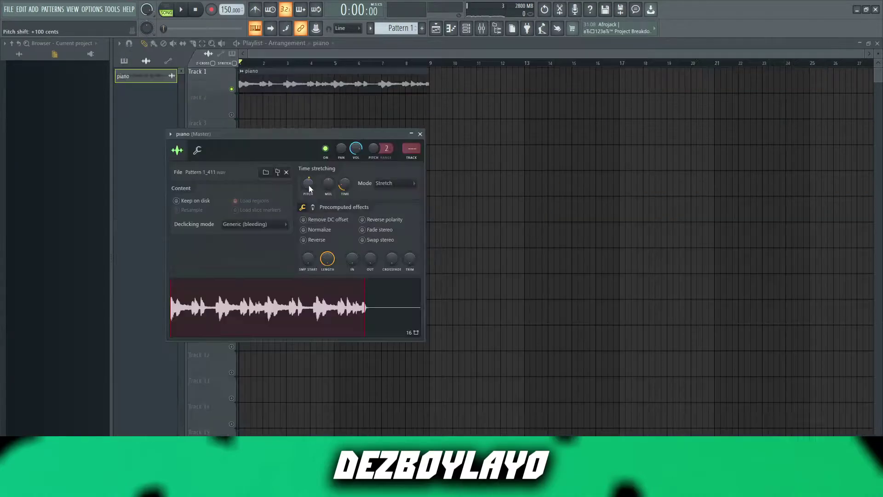
- Audition the piano audio clip with its raised pitch shift and close the clip's settings
key(space)
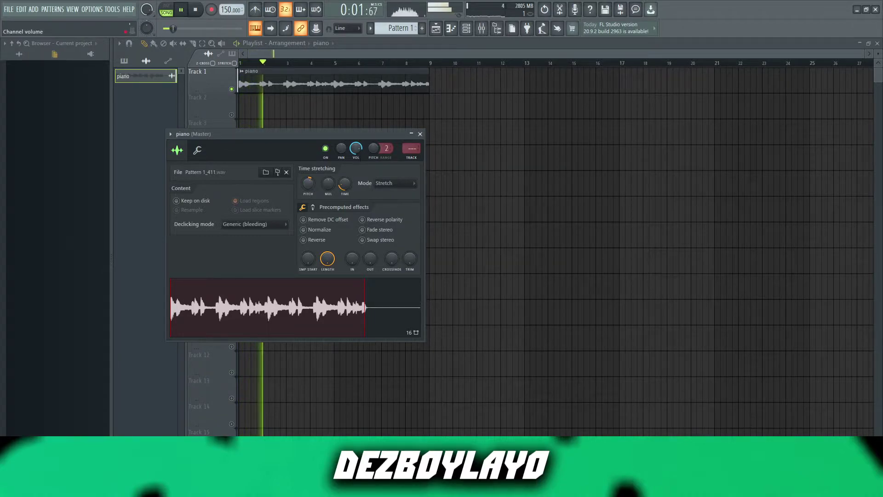
click(420, 134)
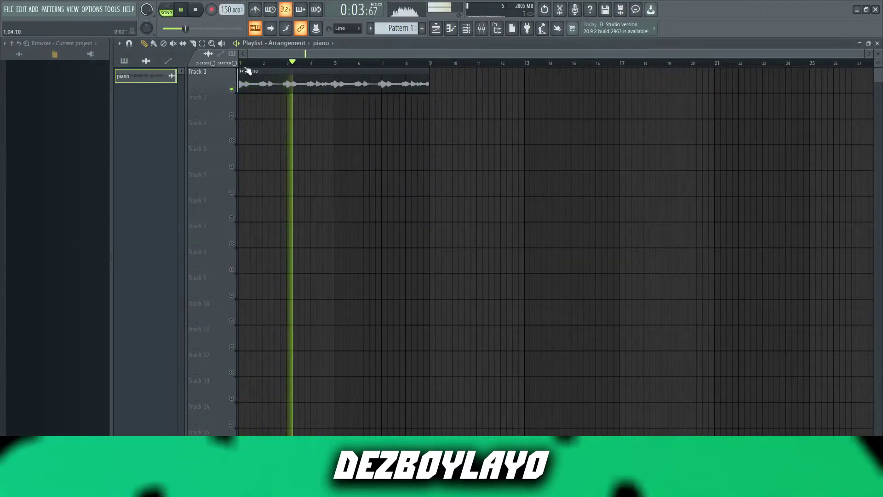
- Try the piano audio clip stretched to four bars long and audition it
click(416, 77)
key(space)
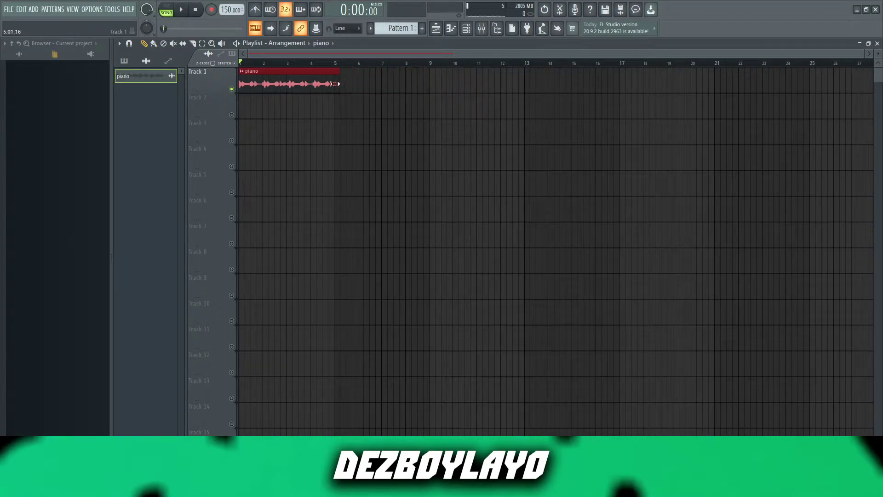
key(space)
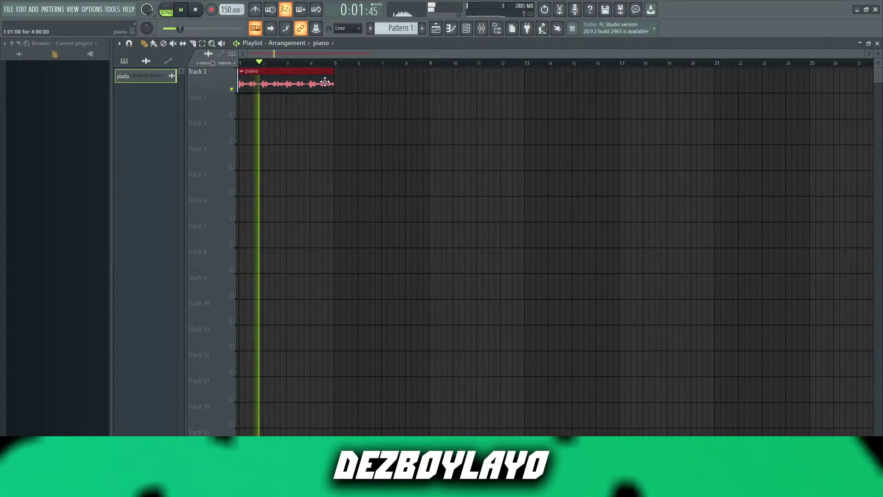
key(space)
drag(339, 83, 415, 81)
key(ctrl+z)
drag(313, 79, 323, 78)
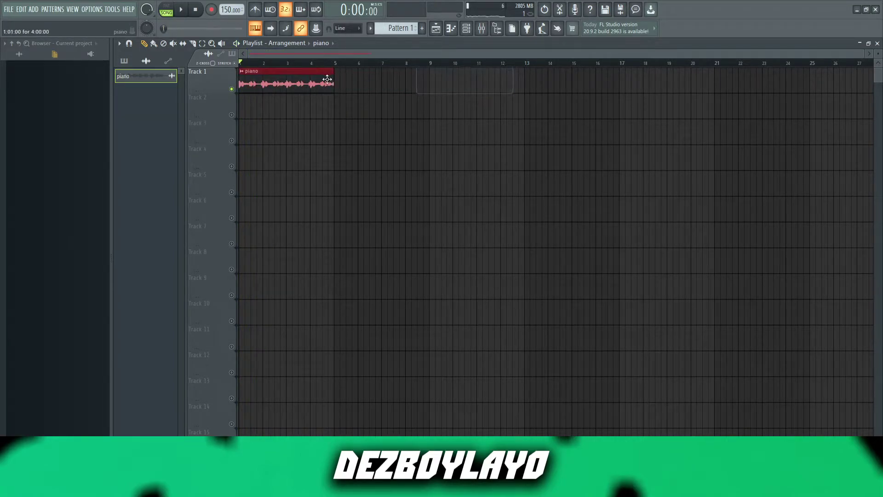
double_click(412, 79)
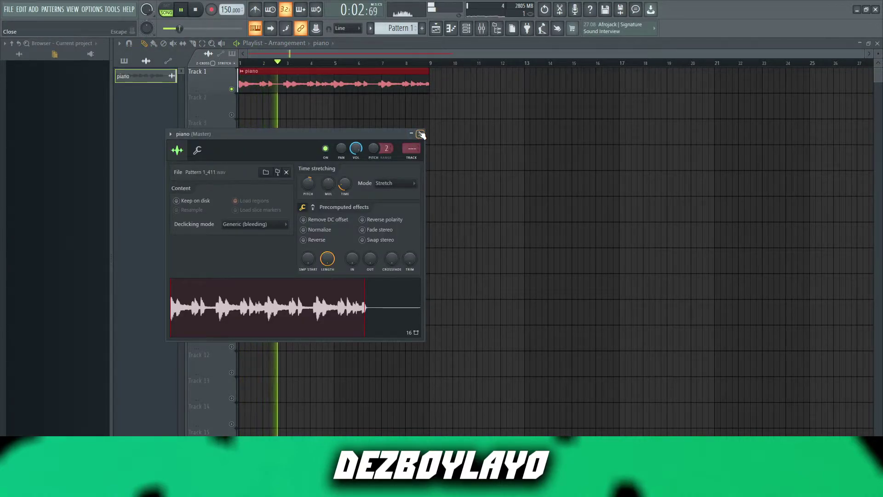
click(420, 134)
- Place Pattern 1 on track 2 and a copy of the piano audio clip on track 3, both starting at bar 1
click(124, 62)
click(135, 76)
key(space)
click(261, 111)
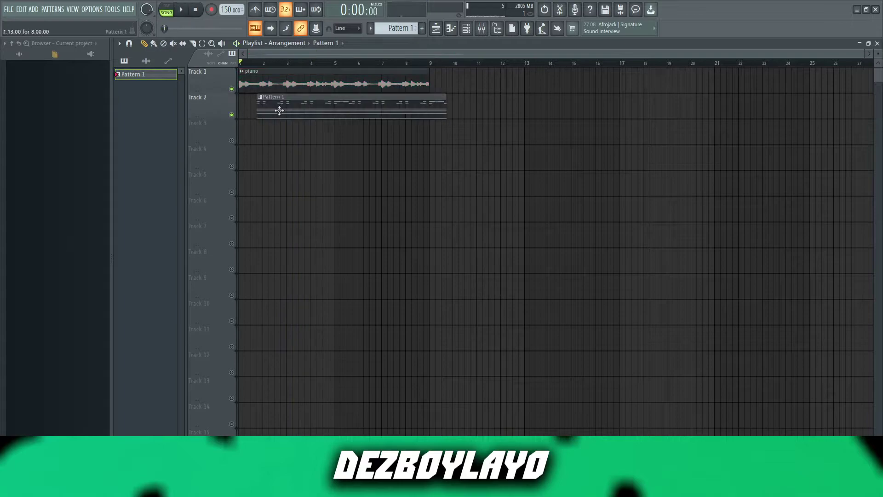
click(267, 86)
click(244, 133)
- Make the piano clip on track 3 unique and reverse its audio
click(242, 123)
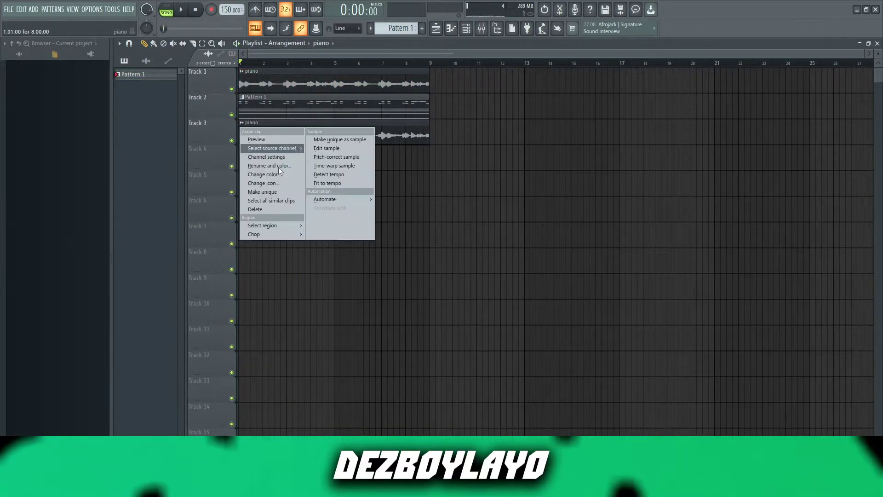
click(269, 192)
click(324, 253)
- Extend the end of the reversed piano #2 clip on track 3 to where its audio ends
click(431, 145)
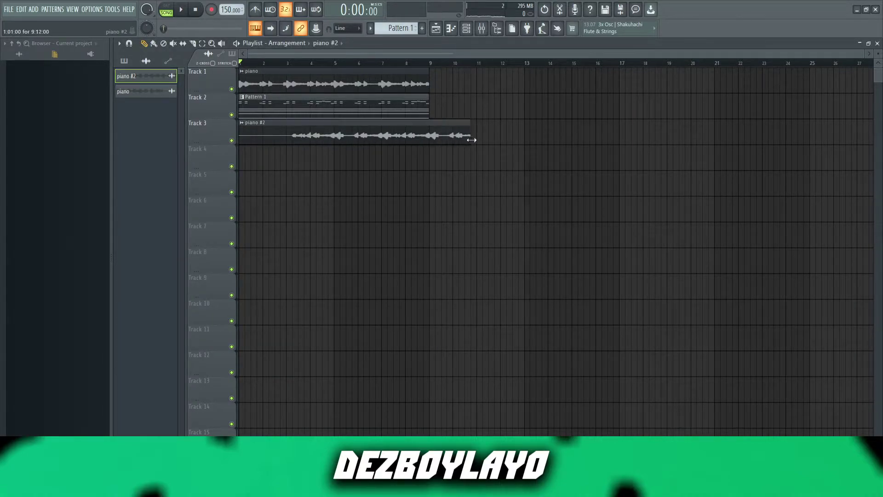
scroll(482, 145, up, 6)
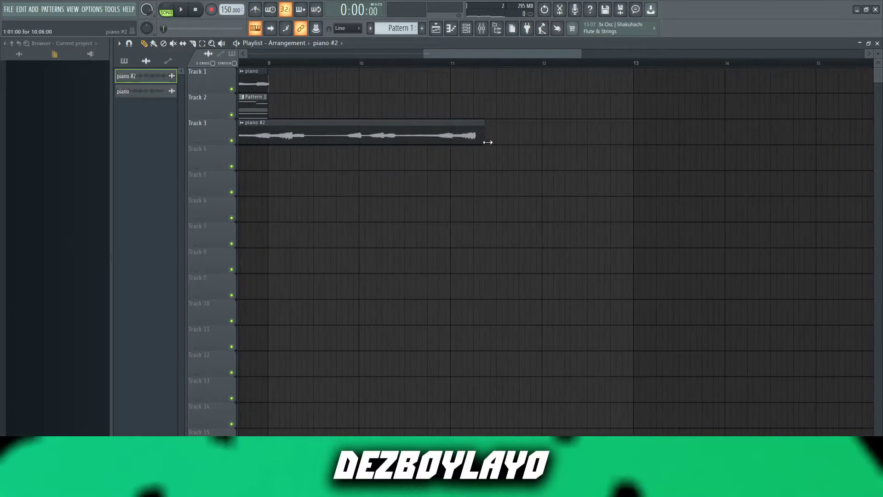
scroll(465, 151, up, 3)
drag(469, 145, 461, 146)
scroll(420, 142, down, 5)
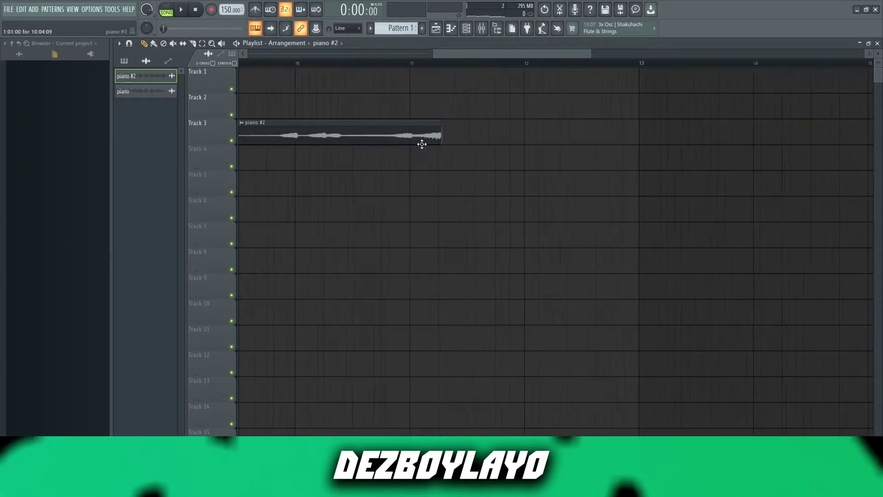
- Move the reversed piano #2 clip to end at bar 13 and cut off its silent lead-in before bar 5
scroll(575, 141, up, 5)
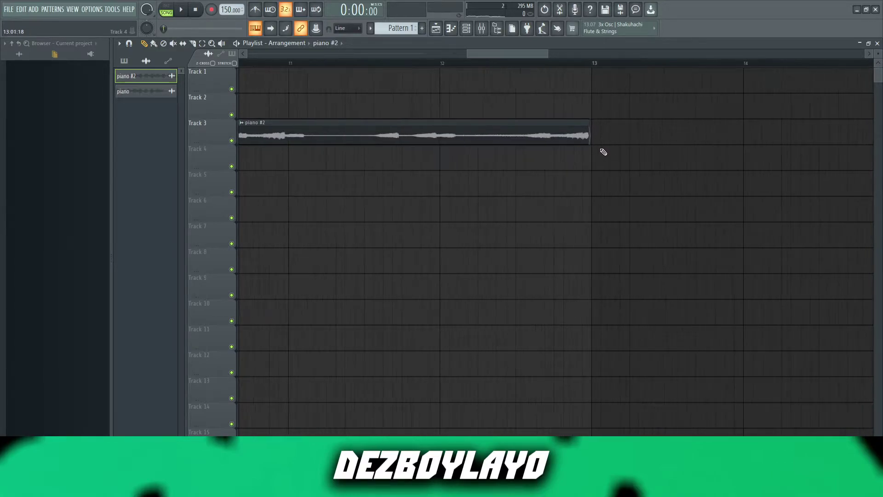
ctrl+right_click(567, 135)
scroll(546, 138, down, 3)
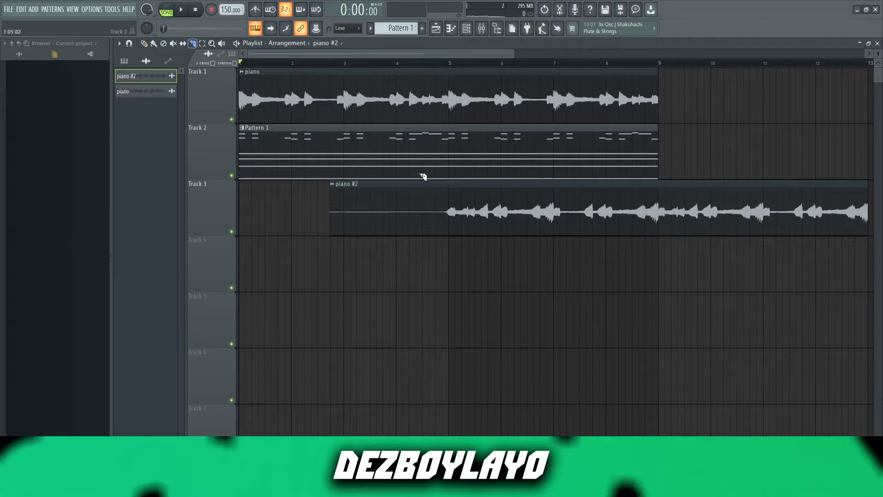
scroll(379, 154, down, 1)
scroll(454, 201, down, 2)
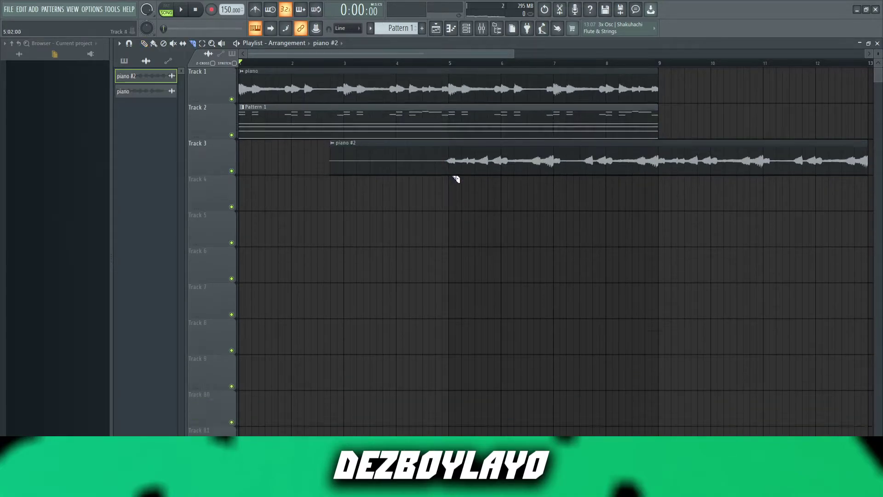
scroll(453, 159, down, 1)
scroll(379, 148, down, 3)
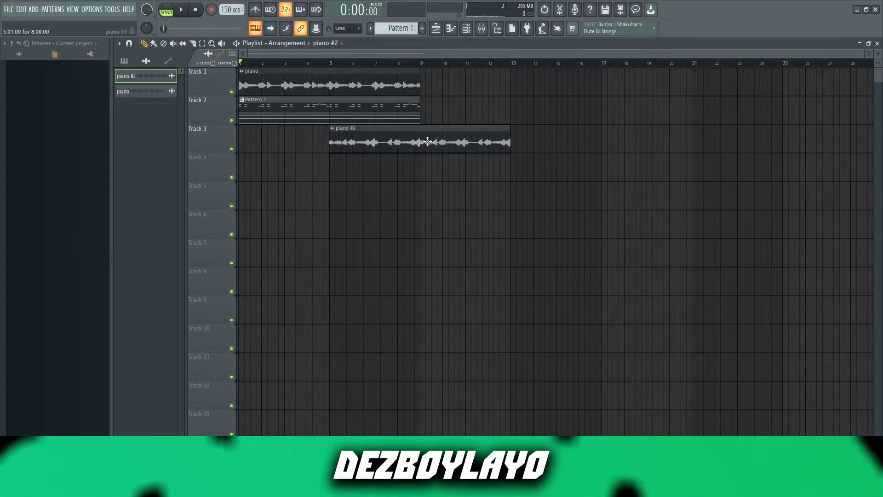
- Move the trimmed piano #2 clip to bars 9 through 16 and slice it into one-bar pieces
scroll(633, 159, up, 4)
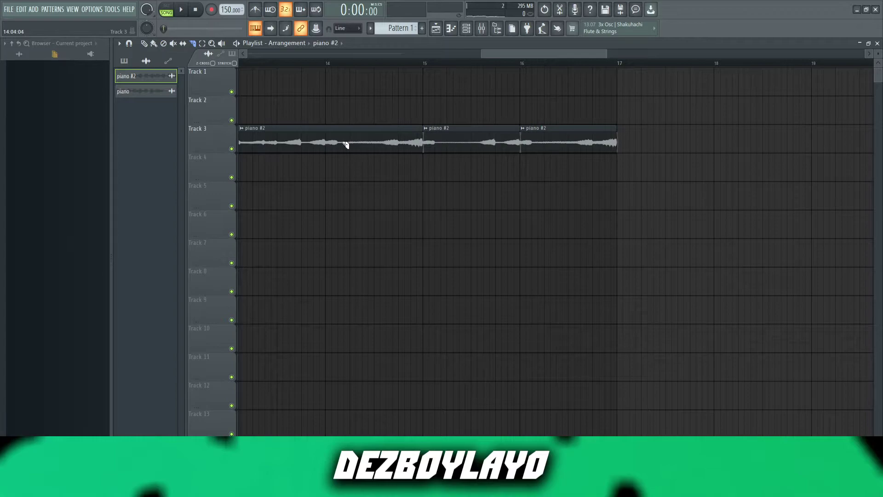
scroll(511, 57, up, 2)
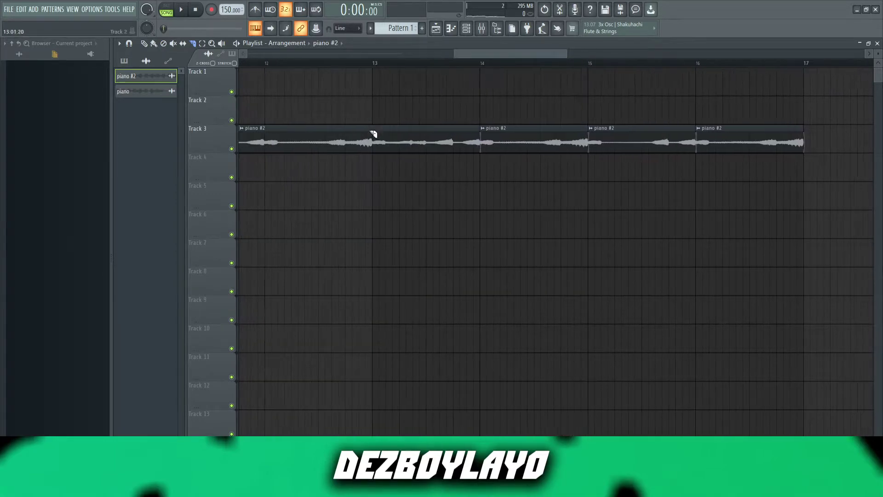
drag(479, 55, 433, 55)
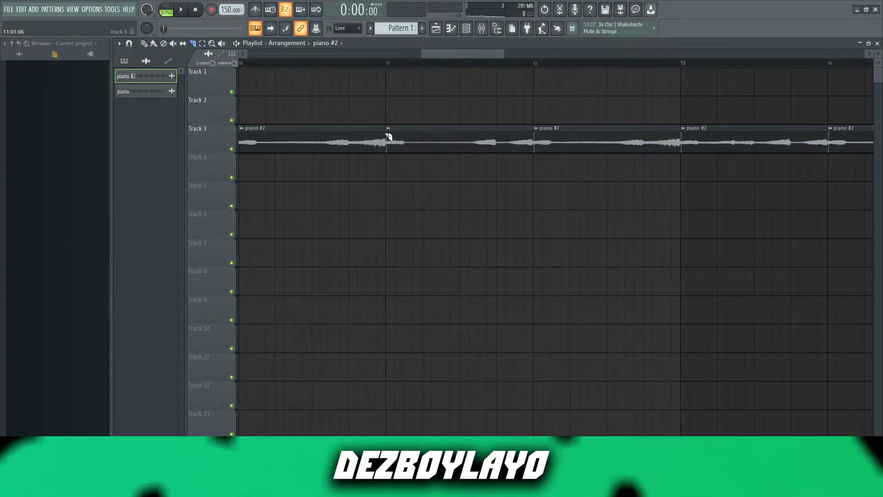
scroll(404, 140, down, 5)
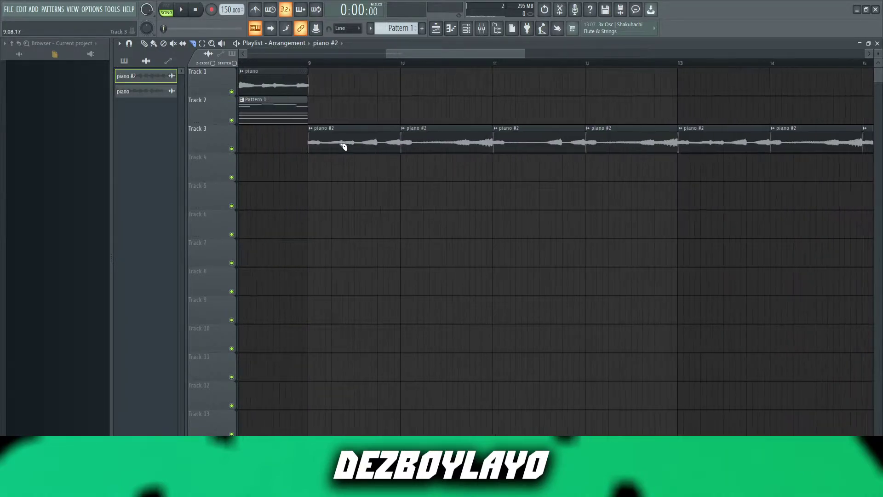
- Rearrange the one-bar piano #2 slices into a new order on track 4, filling bars 9 through 16
click(144, 43)
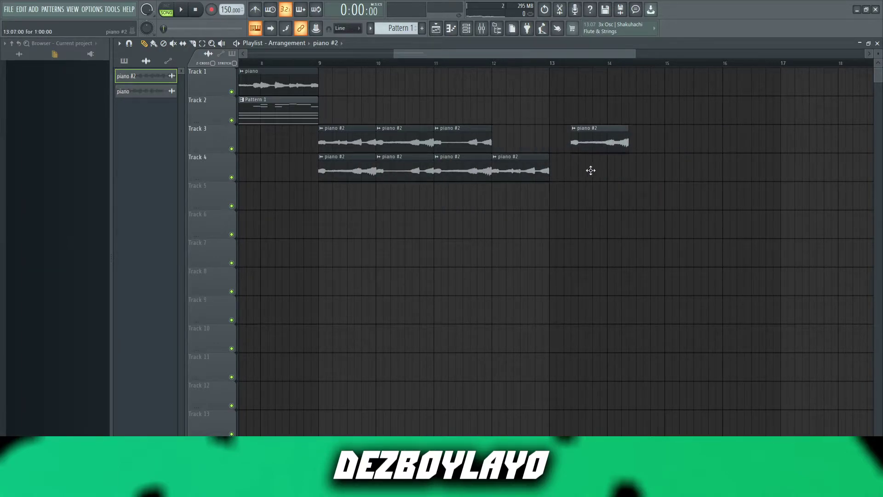
scroll(632, 173, down, 3)
drag(422, 141, 612, 176)
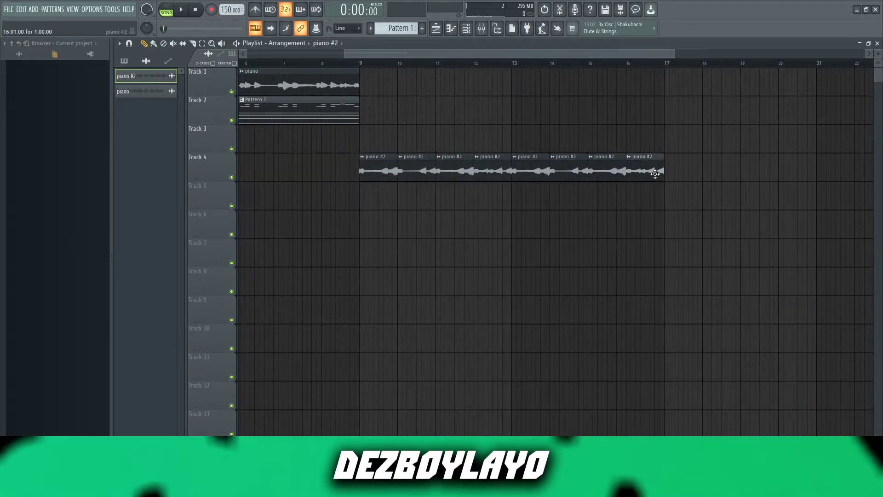
- Audition the rearranged piano #2 slices from bar 9 and check their channel settings
click(363, 62)
key(space)
scroll(399, 134, down, 3)
double_click(394, 172)
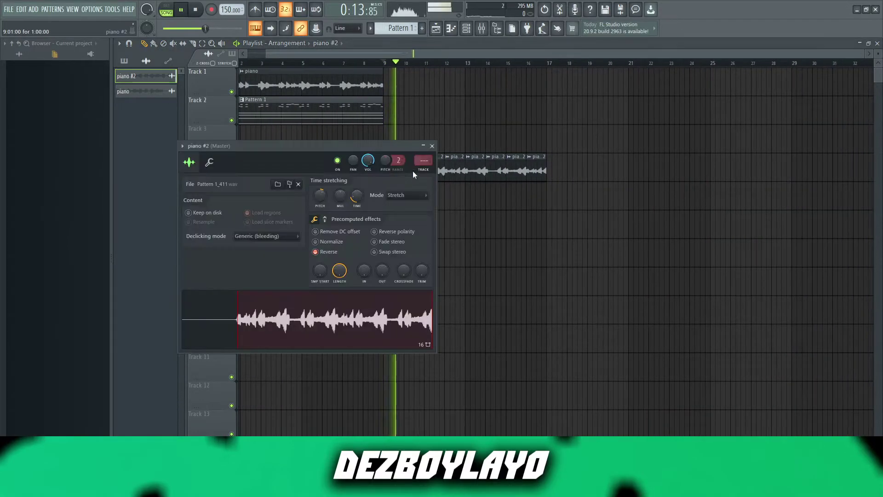
click(433, 146)
key(space)
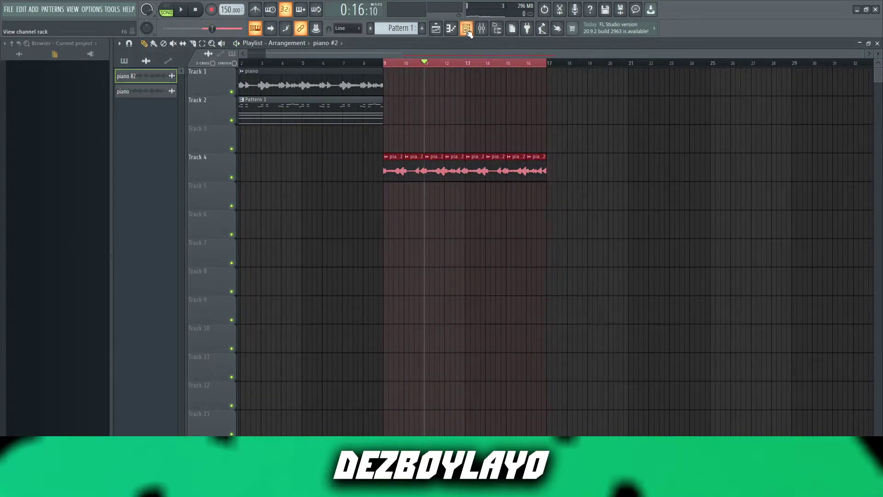
- Render the selected piano #2 slices through the Master mixer track into one new audio clip on track 3
key(F9)
key(ctrl+r)
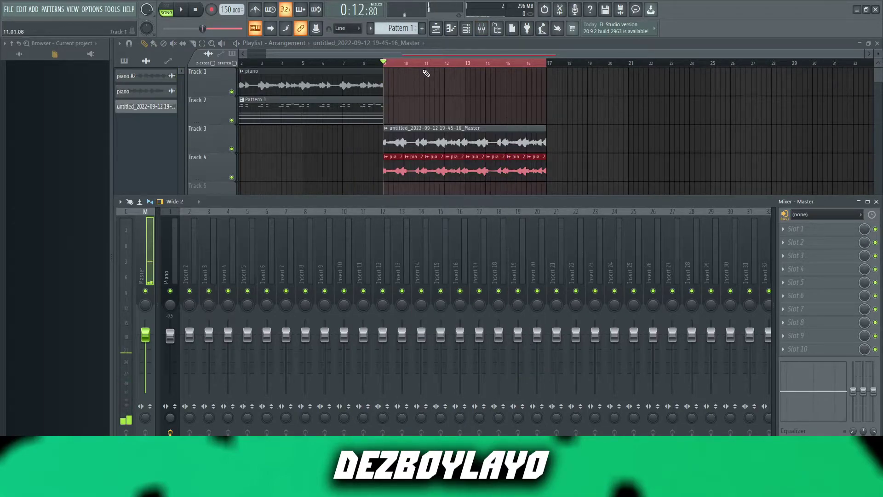
key(F9)
key(ctrl+d)
- Set the rendered clip's time-stretching mode to Stretch and its declicking mode to Generic (bleeding)
double_click(422, 127)
click(409, 208)
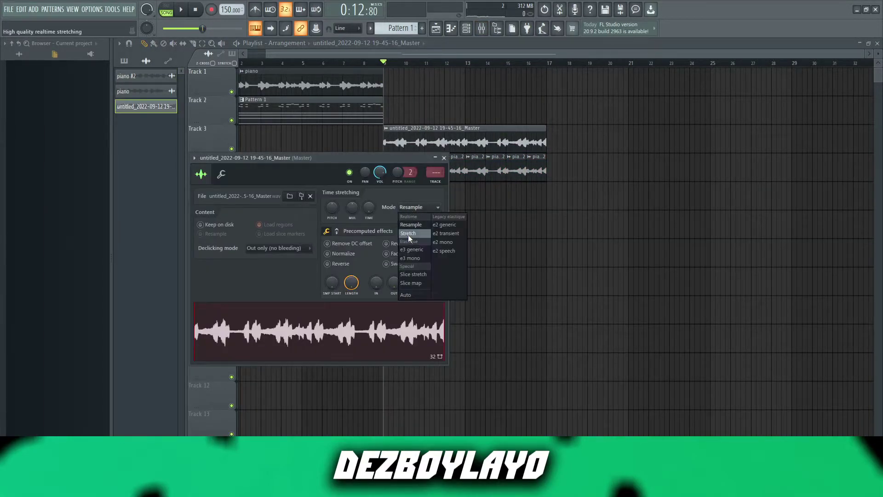
click(408, 233)
click(277, 249)
click(277, 285)
click(444, 158)
- Solo track 3 to audition the rendered clip, and move the clip to start at bar 1
right_click(231, 149)
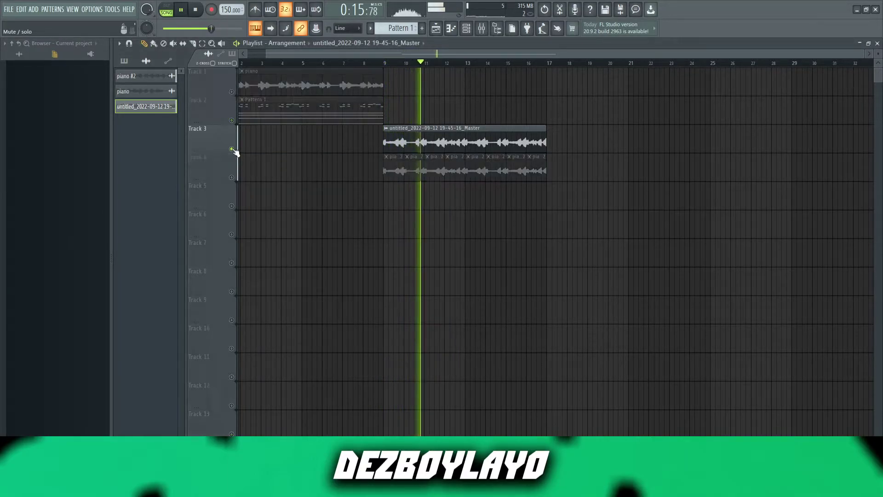
key(space)
drag(390, 144, 214, 143)
right_click(232, 150)
right_click(231, 150)
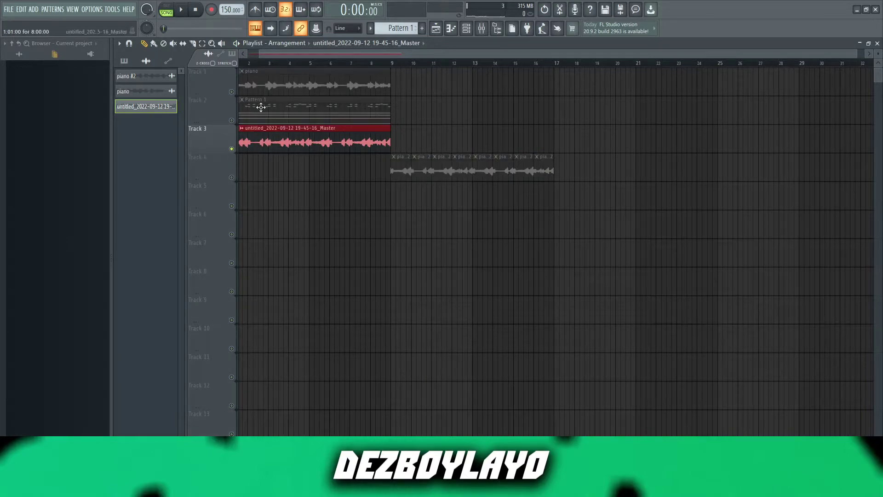
- Delete the piano #2 slices from track 4 and move the Pattern 1 clip there from track 2
right_click(232, 120)
right_click(413, 170)
right_click(232, 121)
key(space)
mouse_move(278, 111)
mouse_down()
mouse_move(250, 195)
mouse_move(274, 160)
mouse_up()
- Lower the rendered clip's channel volume to about 60% and rename the clip "piano 2"
double_click(300, 131)
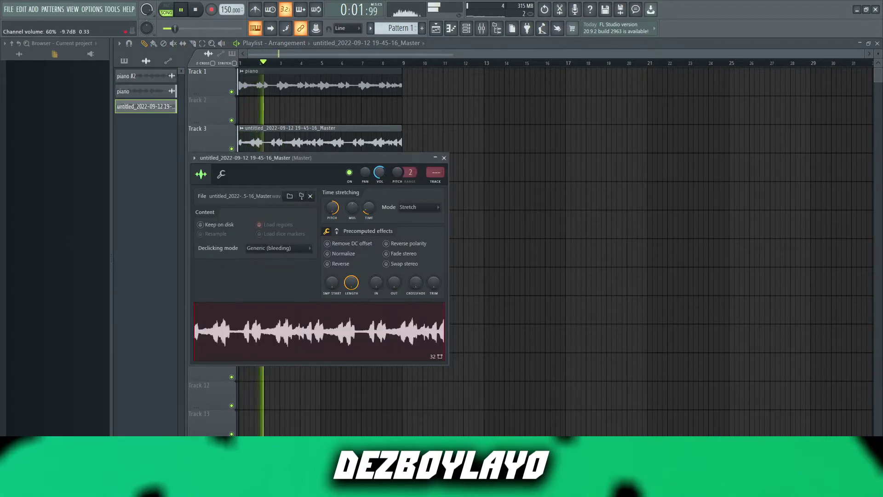
click(444, 159)
right_click(142, 107)
click(163, 139)
text(piano 2)
key(Return)
- Delete the unused piano #2 channel and move the piano 2 clip up to track 2
right_click(155, 75)
click(185, 179)
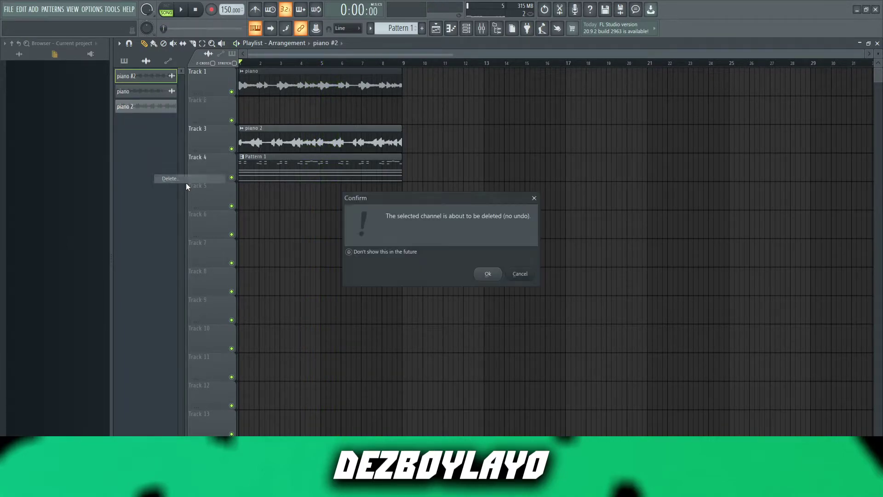
click(486, 273)
drag(268, 131, 268, 102)
- Route the piano 2 clip to mixer track 2 and the piano clip to mixer track 1
double_click(303, 117)
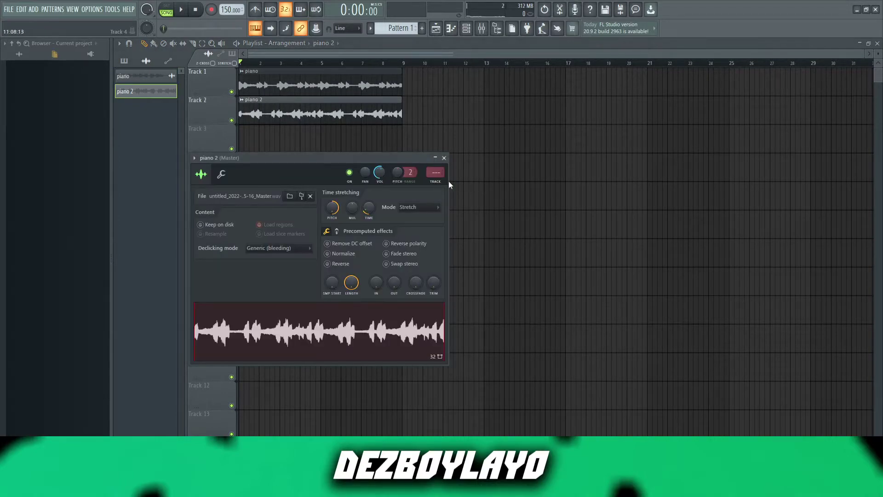
click(434, 182)
click(446, 158)
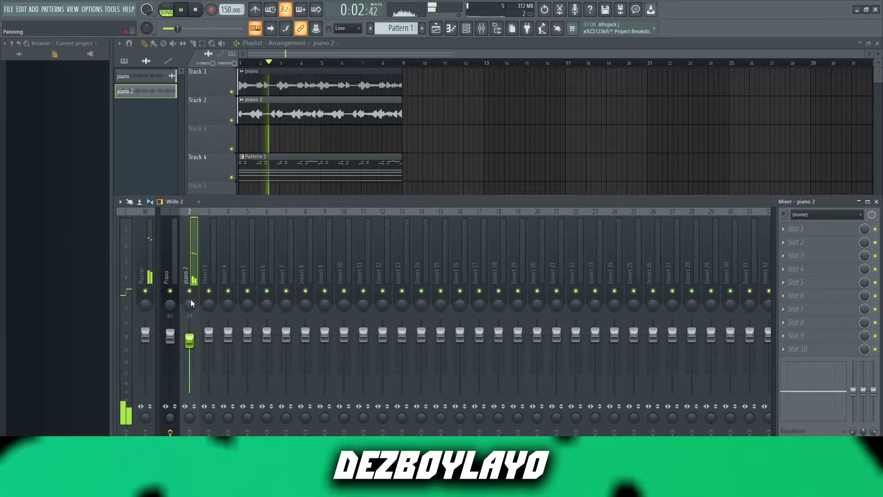
double_click(279, 89)
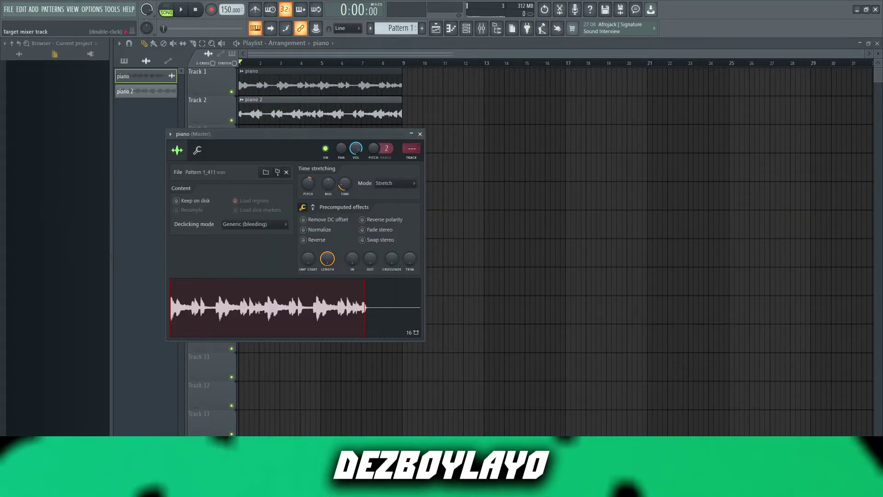
click(420, 133)
- Remove FabFilter Pro-Q 2 from the Piano mixer track and reset that track's fader to its default level
key(F9)
click(784, 233)
click(789, 250)
key(Return)
right_click(171, 334)
click(182, 339)
- Audition both piano clips together and check the piano clip's channel settings
key(space)
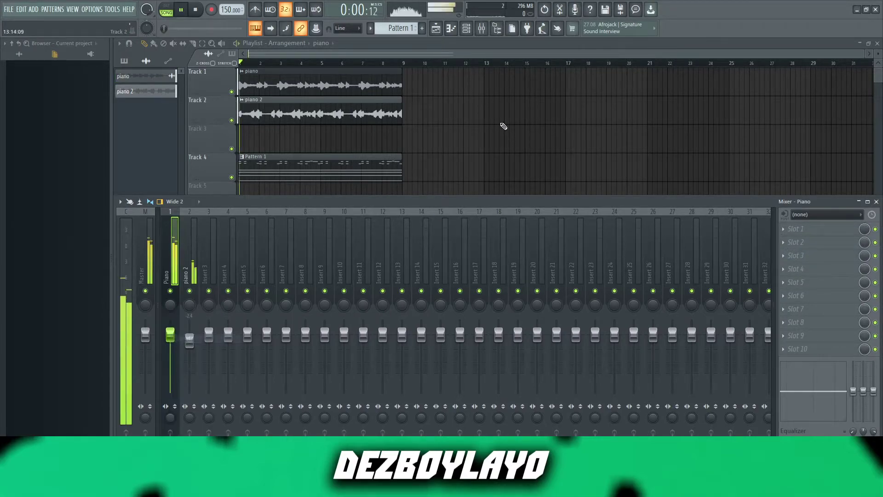
key(F9)
double_click(325, 84)
click(419, 133)
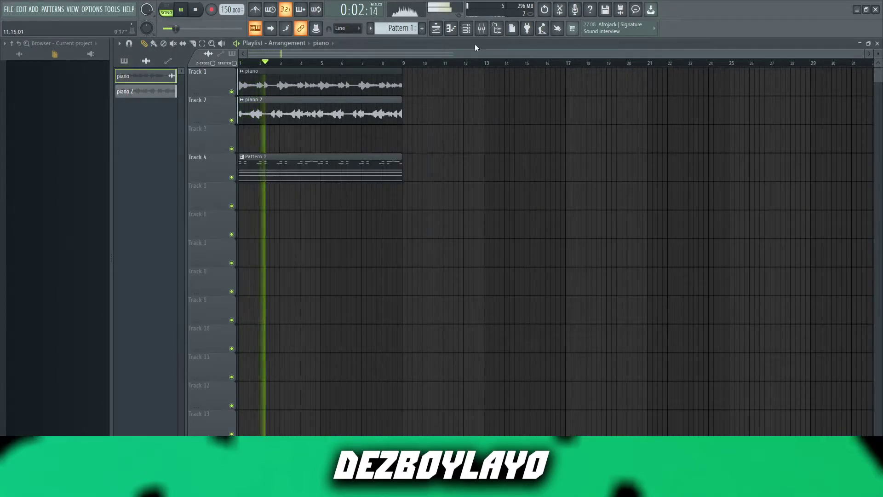
- Solo the piano 2 mixer track and load ValhallaVintageVerb in its first effect slot
key(F9)
click(189, 271)
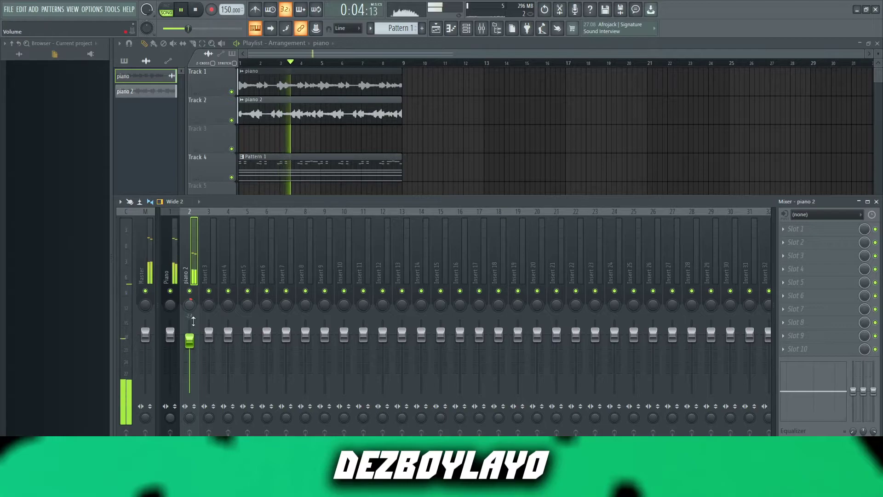
right_click(190, 290)
key(space)
click(792, 229)
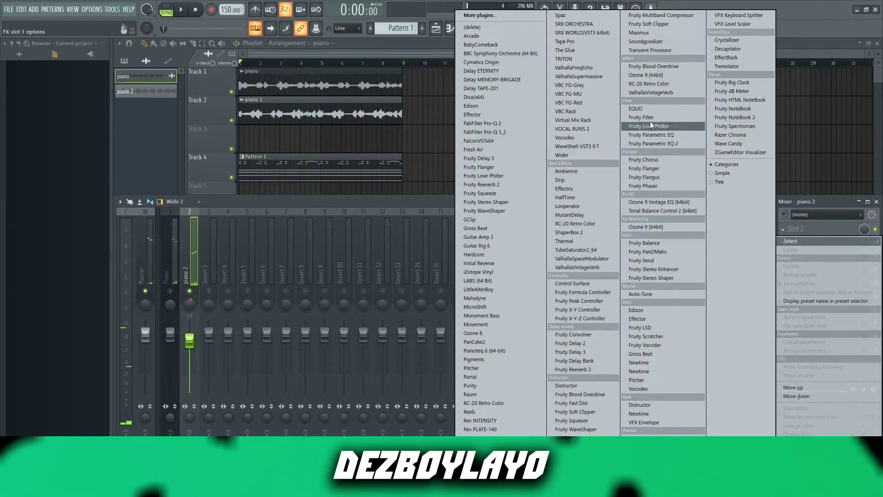
click(652, 91)
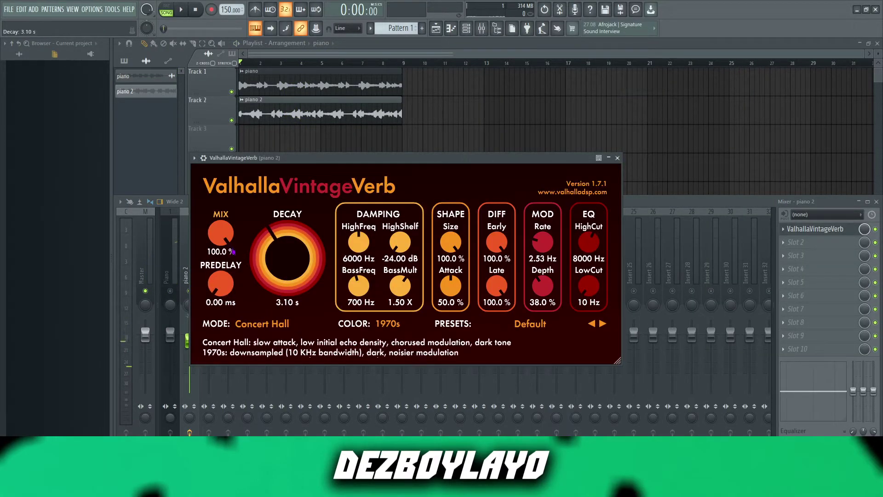
- Set the piano 2 reverb to 2.72 s decay, 17.2% mix, 110 Hz LowCut and 4890 Hz damping HighFreq
drag(281, 263, 281, 269)
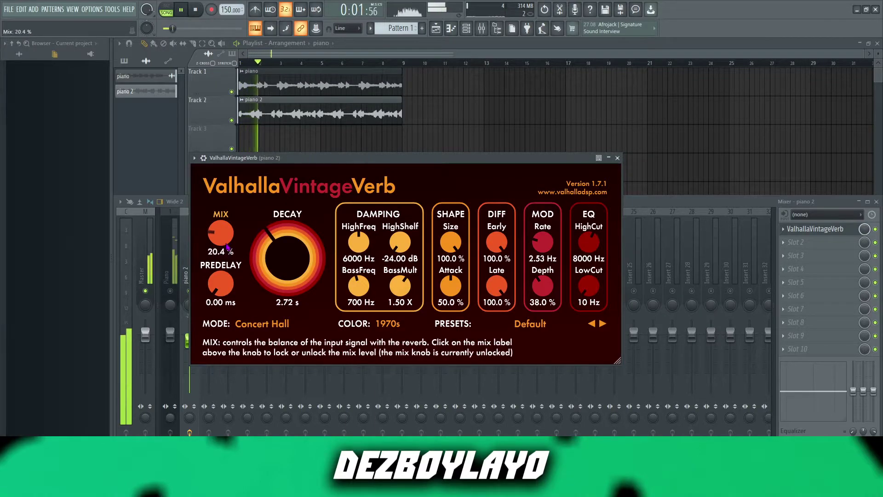
drag(222, 233, 222, 238)
drag(588, 295, 589, 288)
drag(360, 242, 360, 250)
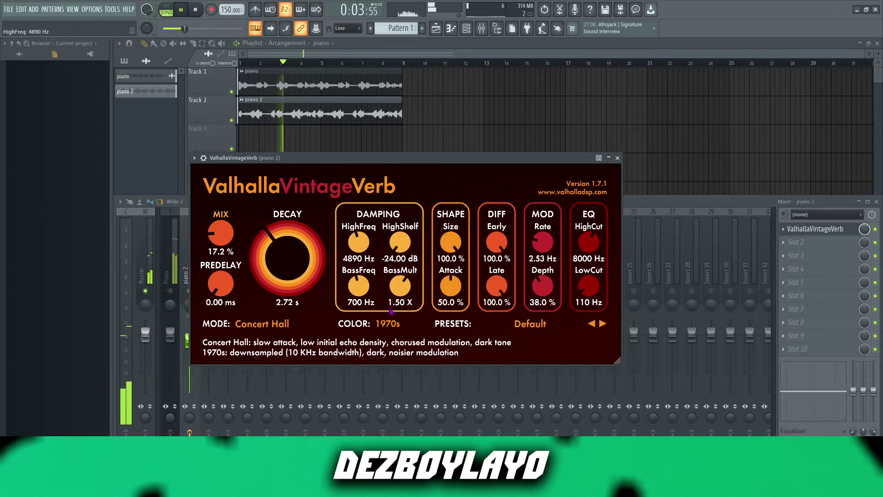
- Switch the reverb color to 1980s with 2.46 s decay and 14.8% mix, and lower the piano 2 fader to -2.8 dB
click(394, 347)
drag(286, 260, 286, 265)
drag(221, 233, 221, 237)
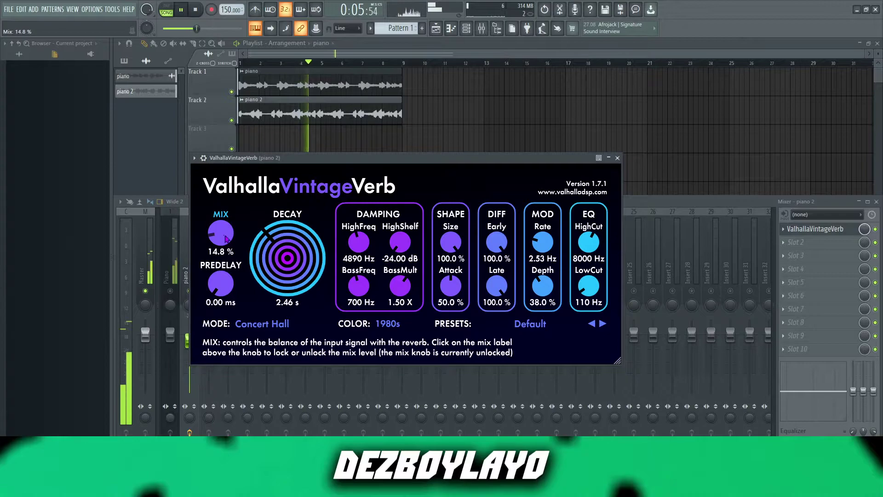
click(617, 159)
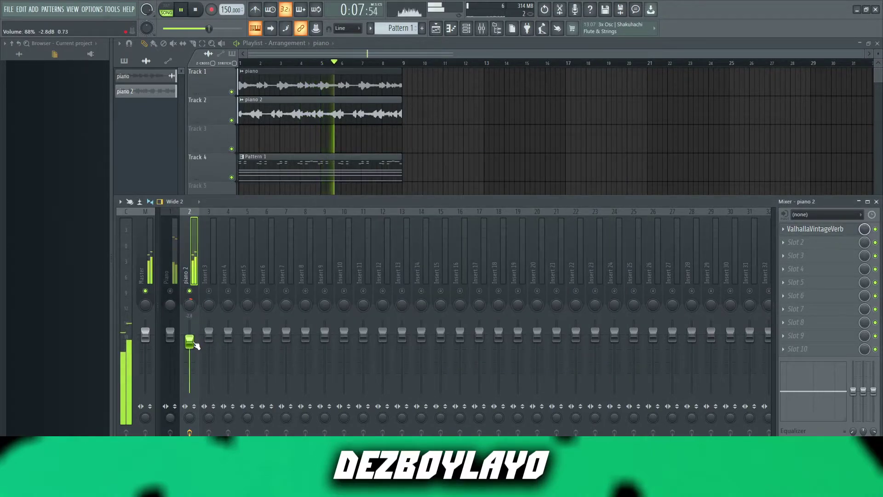
- Load Portal in the second effect slot of the piano 2 mixer track and select its DANCEHOLL preset
click(801, 244)
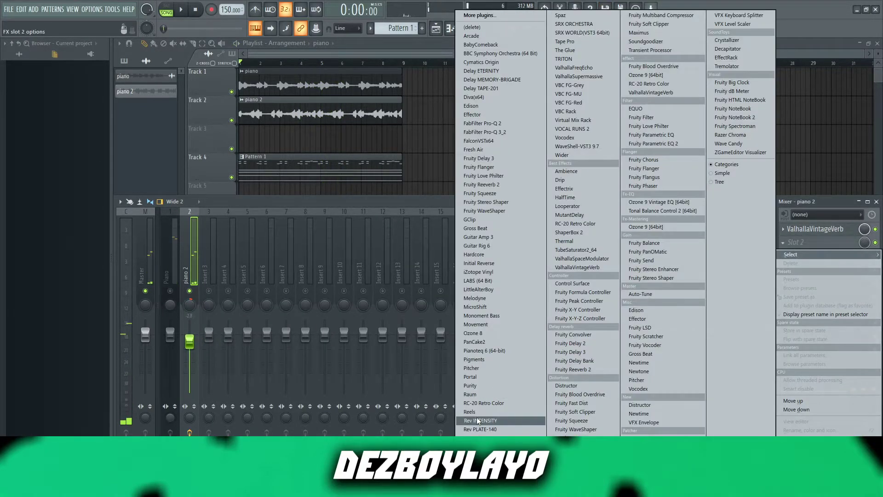
click(470, 377)
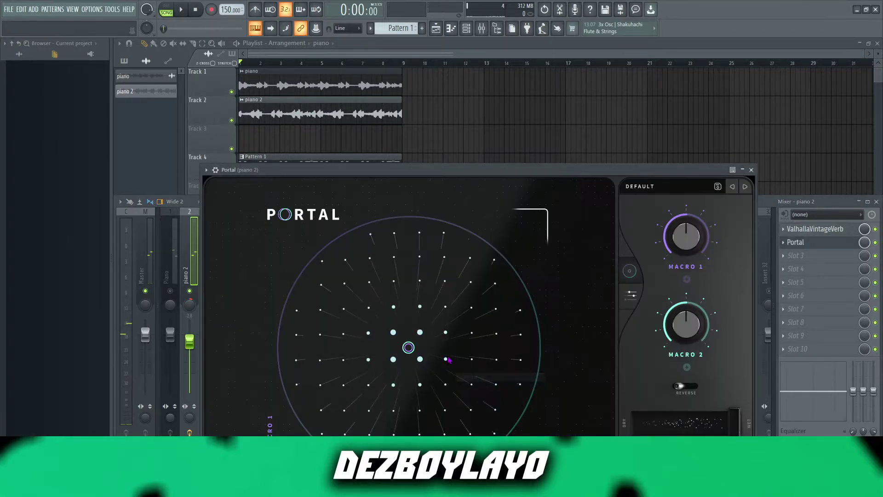
click(644, 186)
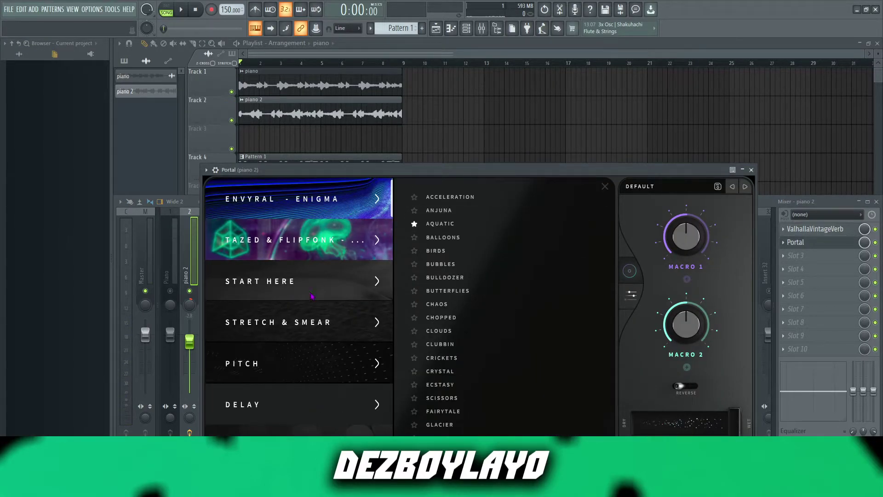
scroll(310, 296, down, 10)
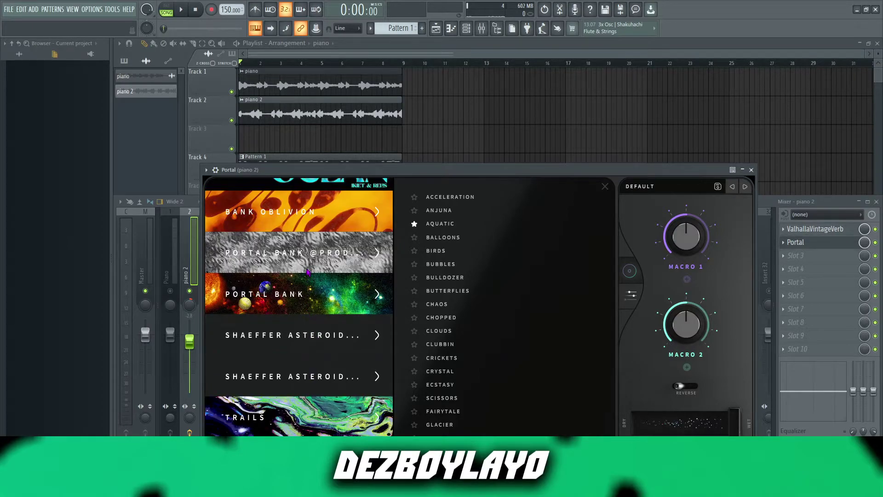
click(465, 270)
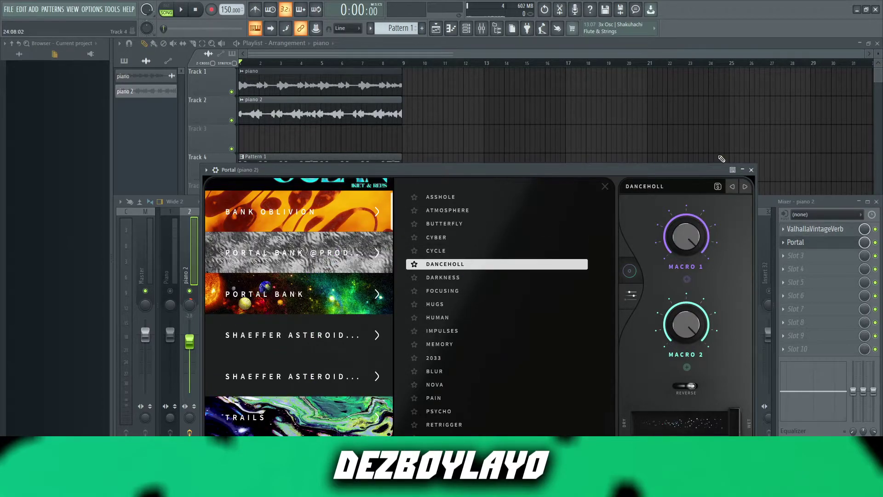
click(751, 170)
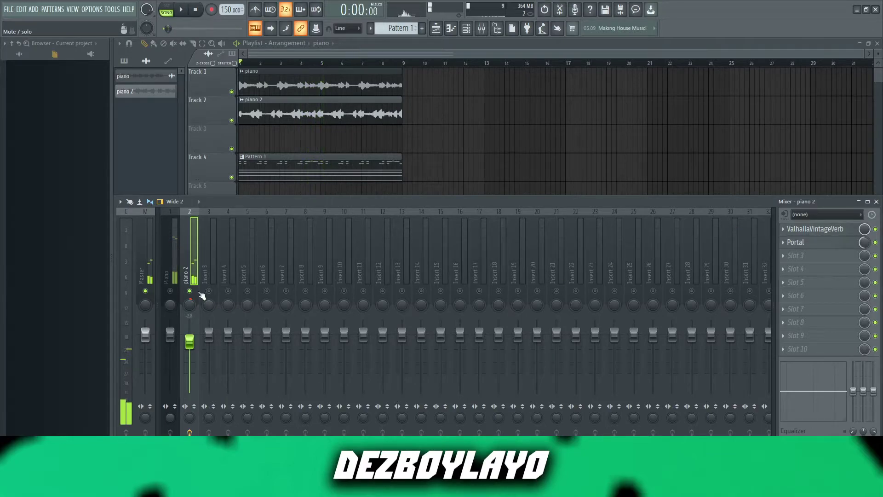
- Audition the arrangement and add a Kontakt Portable channel loaded with the Gypsy Violin instrument
key(F9)
key(space)
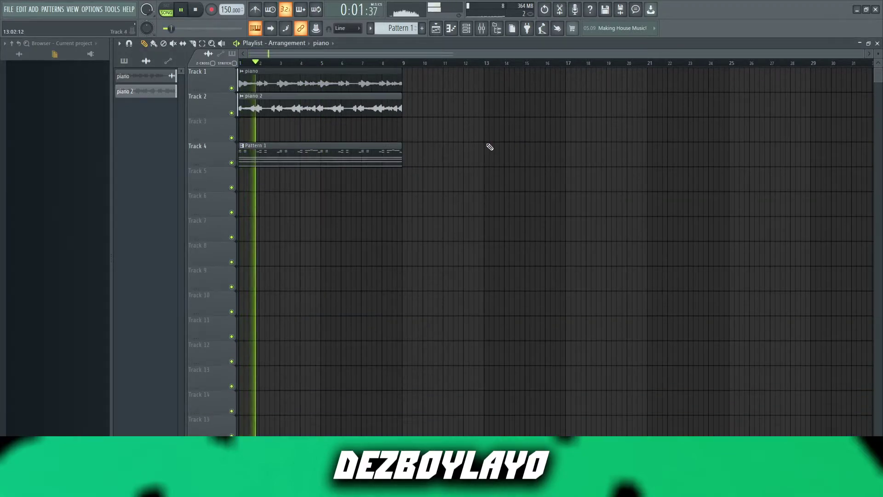
scroll(489, 147, down, 1)
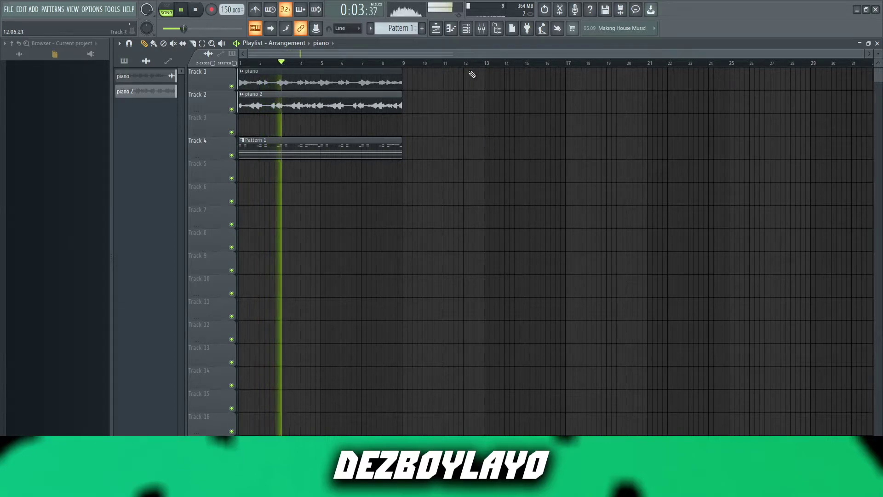
key(F6)
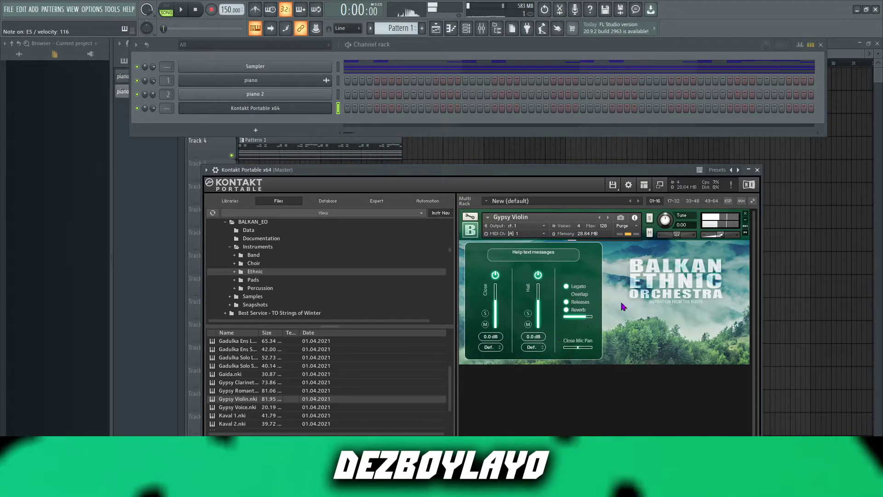
key(Escape)
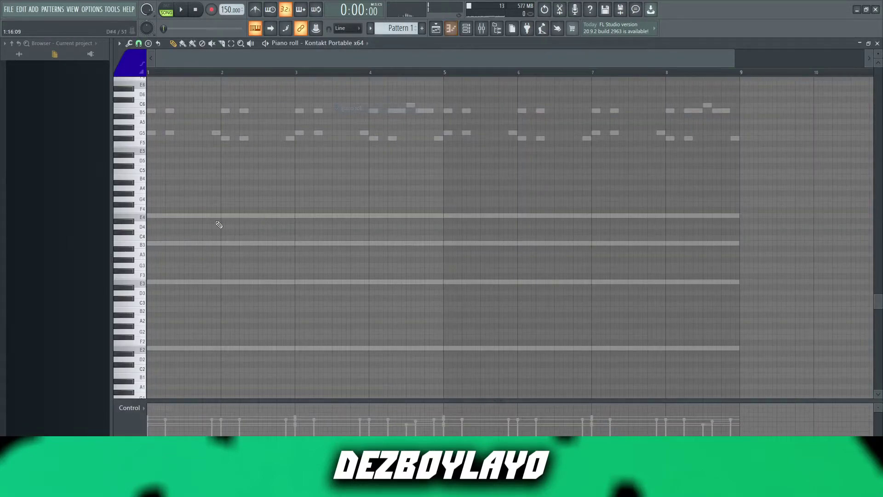
- Draw two-bar violin notes in the Kontakt piano roll: G5 over bars 1 and 2, B5 over bars 3 and 4
click(159, 210)
right_click(159, 210)
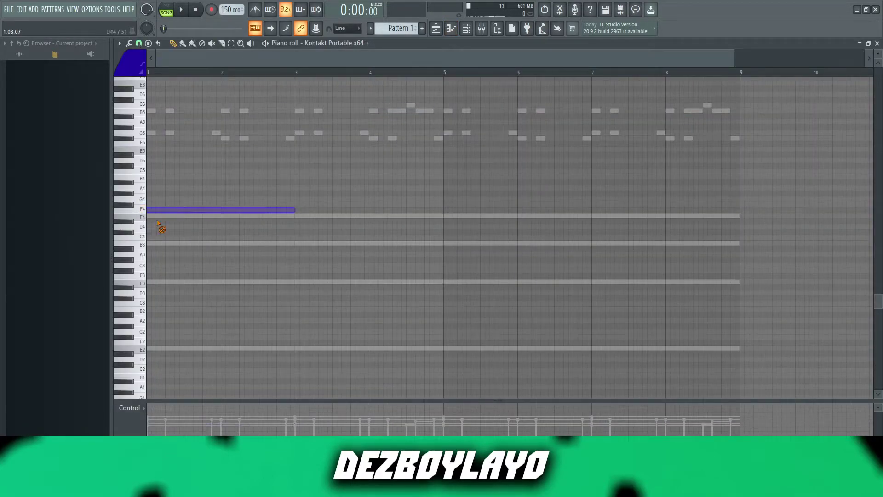
scroll(158, 202, up, 2)
click(153, 166)
key(space)
click(307, 165)
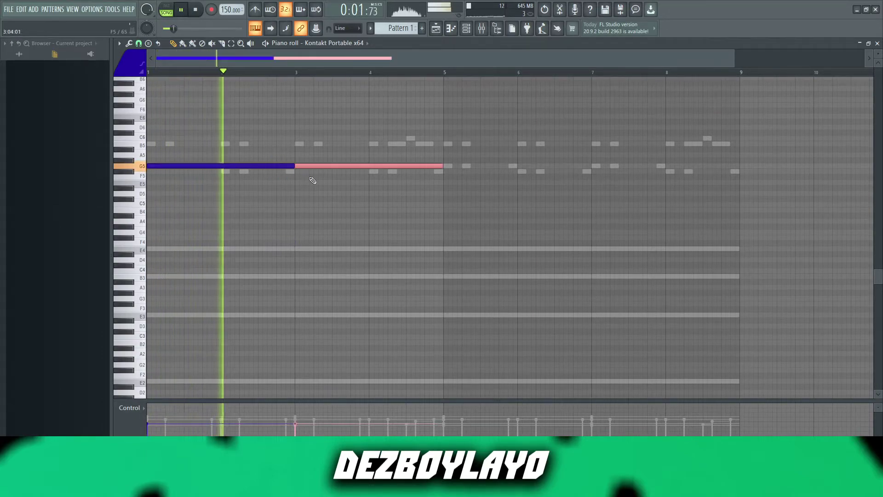
drag(307, 166, 306, 144)
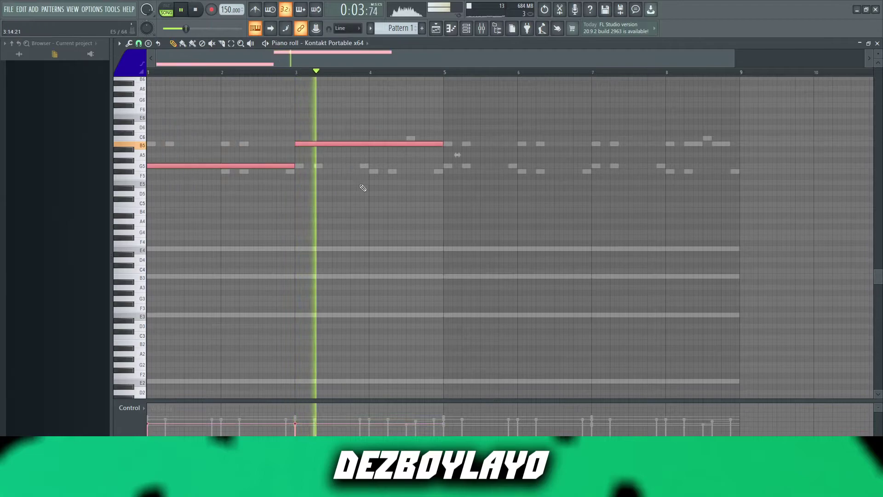
- Duplicate the two violin notes so the phrase repeats over bars 5 to 8
key(ctrl+b)
ctrl+right_click(394, 208)
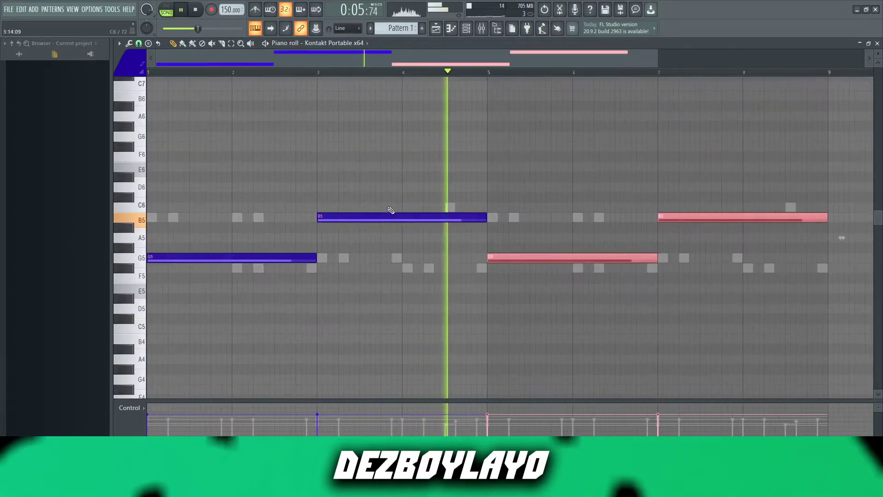
scroll(394, 209, down, 2)
right_click(367, 309)
key(ctrl+a)
right_click(538, 237)
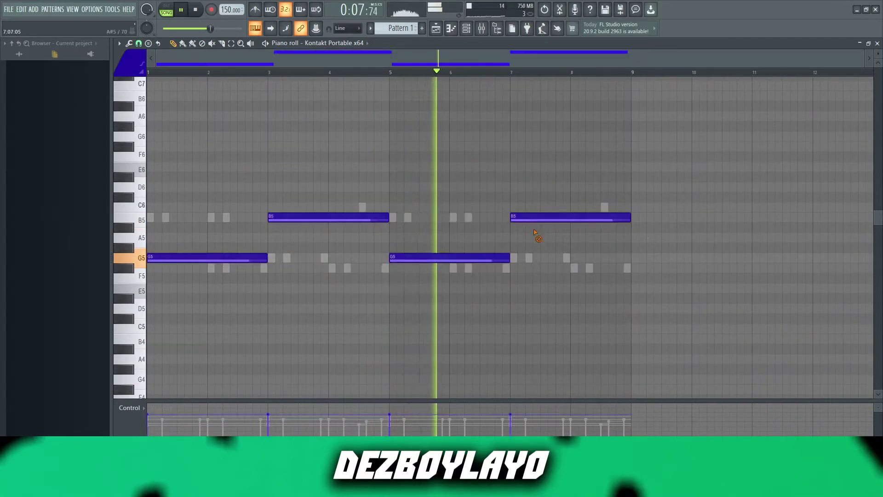
- Replace the violin note at bar 7 with a one-bar C6 followed by a one-bar B5, and replay the loop
drag(532, 209, 534, 205)
drag(631, 208, 592, 221)
key(space)
key(space)
- Randomize the velocities of all violin notes slightly and set the Kontakt channel's volume to 78%
key(ctrl+a)
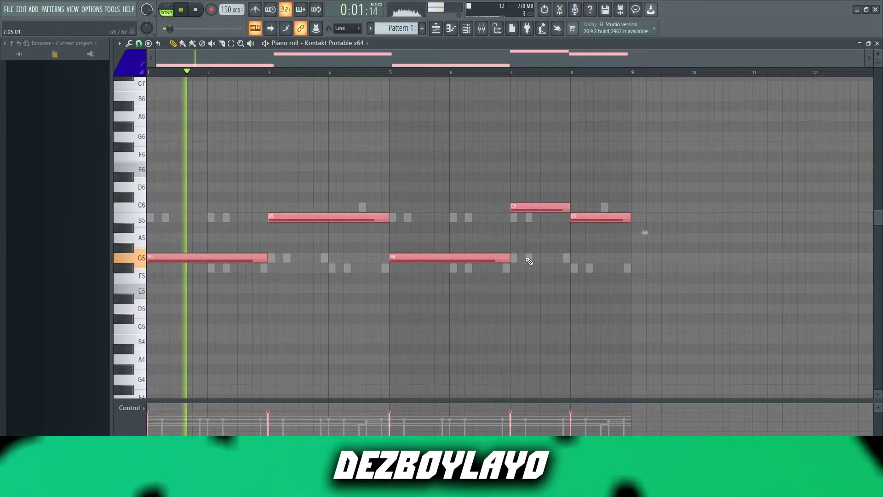
key(alt+r)
drag(413, 278, 429, 280)
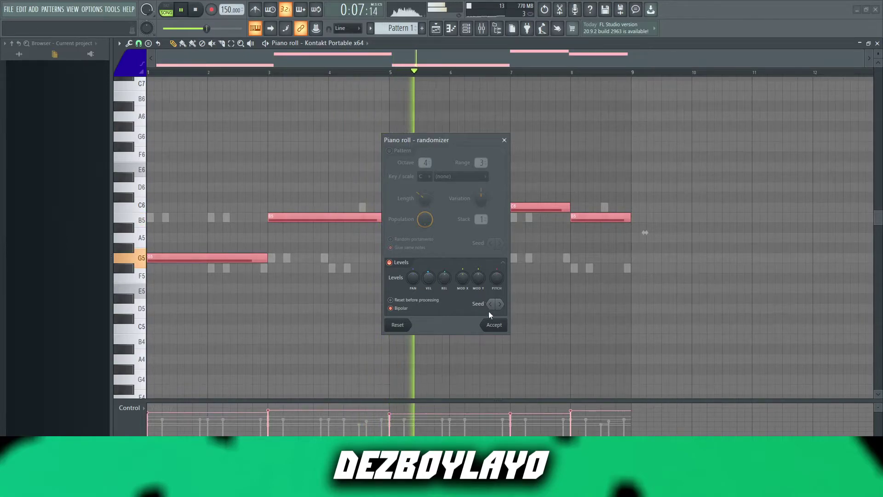
click(494, 325)
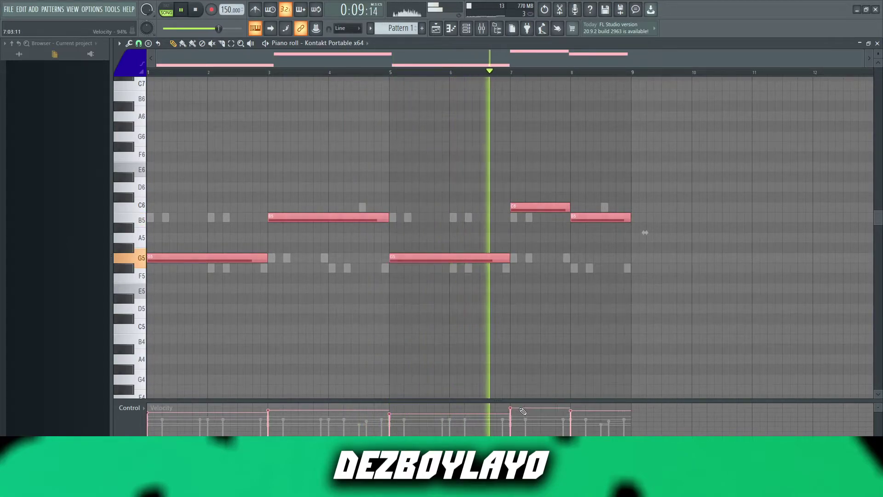
ctrl+click(567, 352)
click(467, 28)
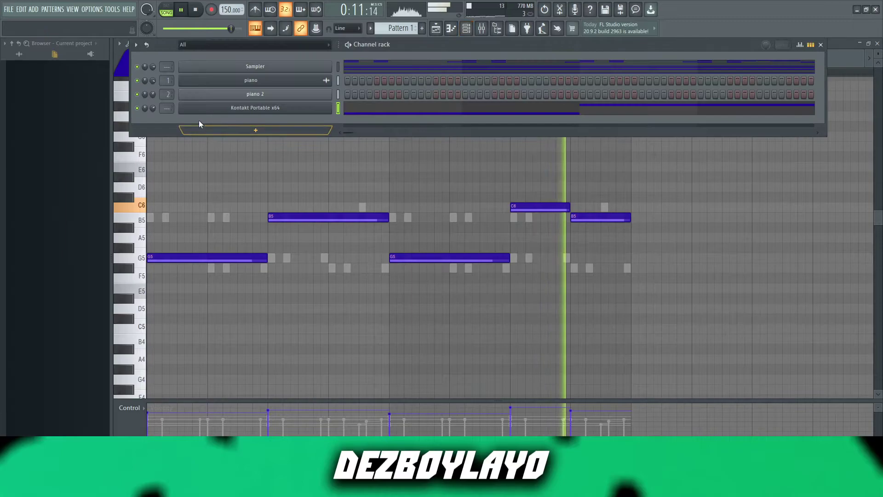
drag(153, 108, 153, 101)
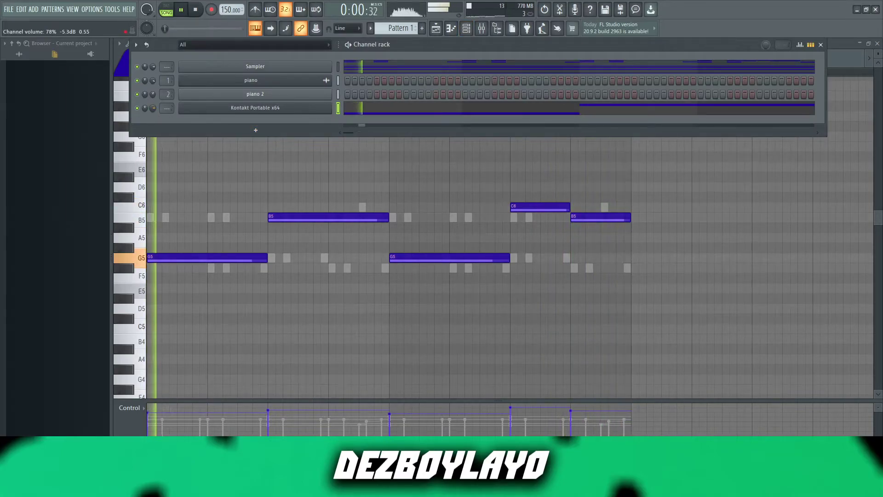
- Delete the B5 violin note in bar 8 and extend the C6 note across bars 7 and 8
right_click(323, 108)
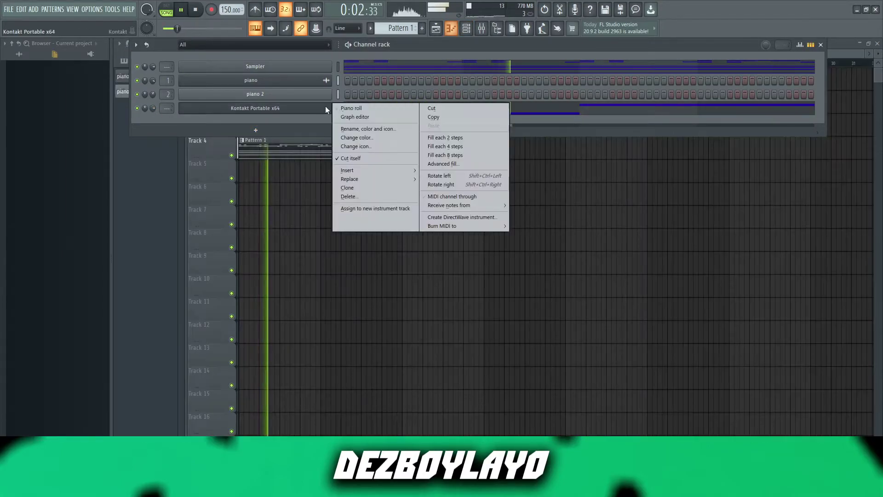
click(351, 108)
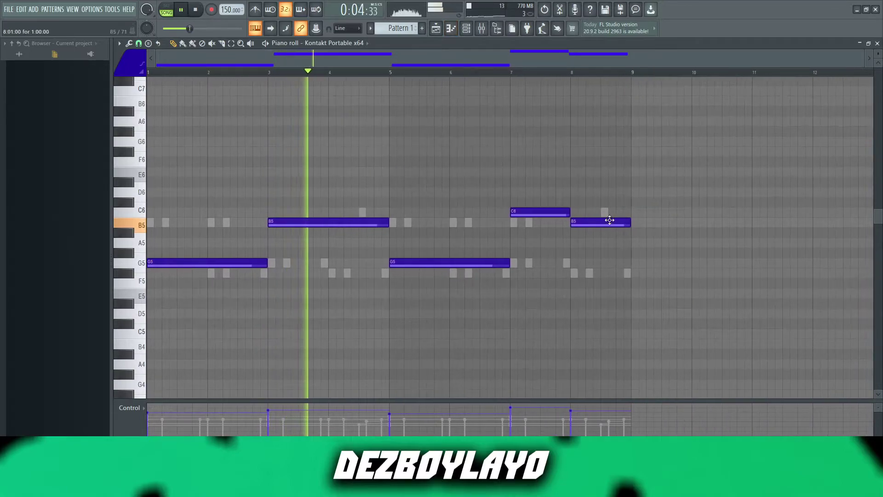
right_click(603, 222)
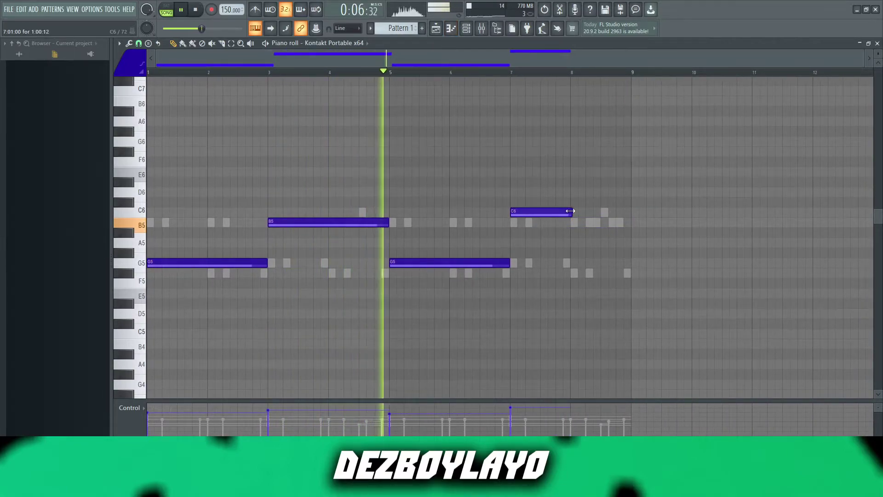
drag(568, 211, 629, 212)
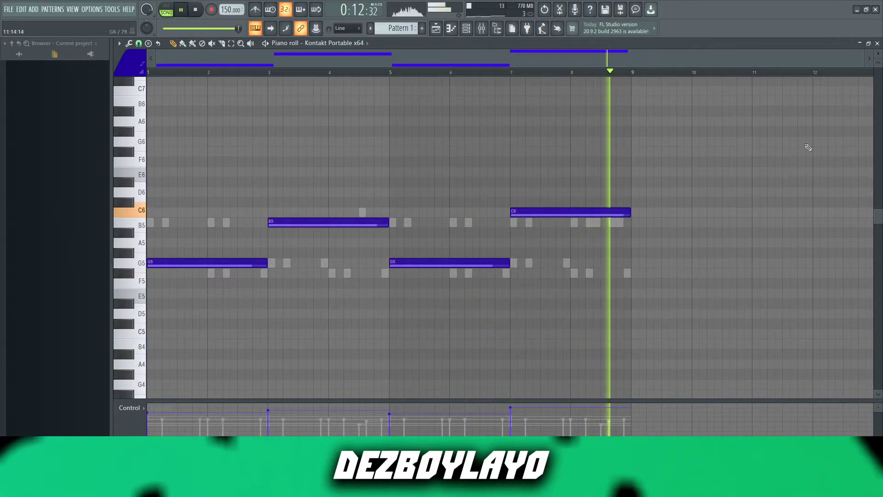
- Close the piano roll and rename the Kontakt Portable channel as violin
click(877, 43)
right_click(329, 106)
click(382, 129)
text(violin)
key(Return)
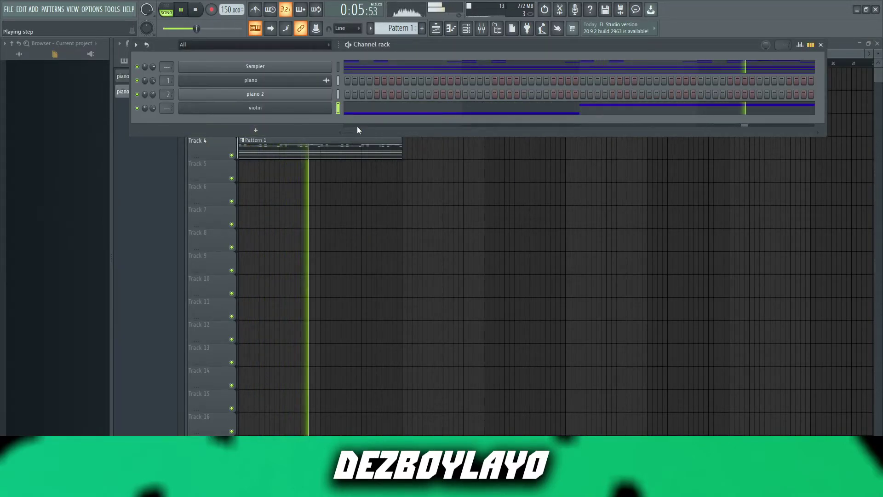
- Route the violin channel to mixer track 3 and stop playback
click(305, 111)
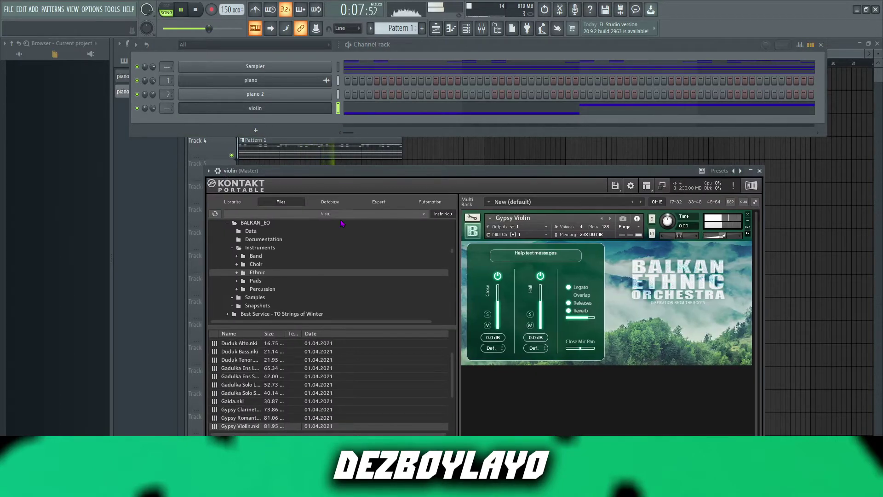
click(216, 170)
key(ctrl+l)
click(759, 171)
key(space)
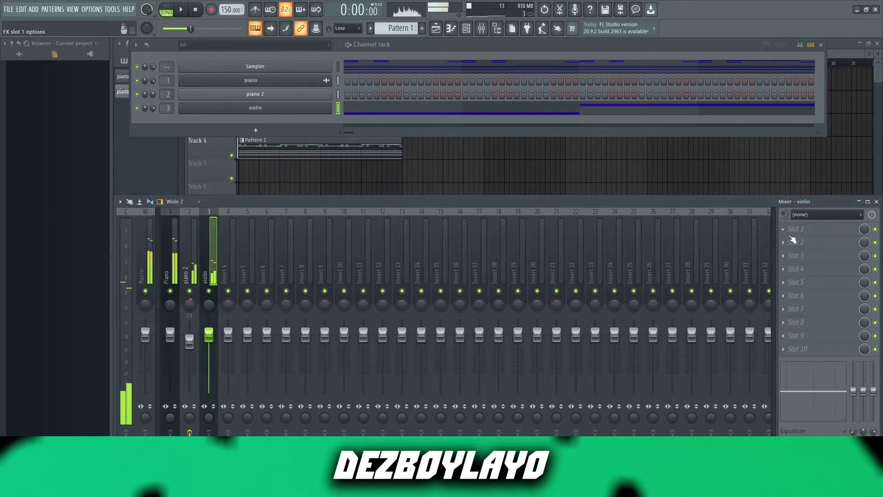
- Load Fruity parametric EQ 2 on the violin track, boost band 7 by 2.6 dB at 6292 Hz and change band 1's filter type
click(785, 229)
click(637, 143)
key(space)
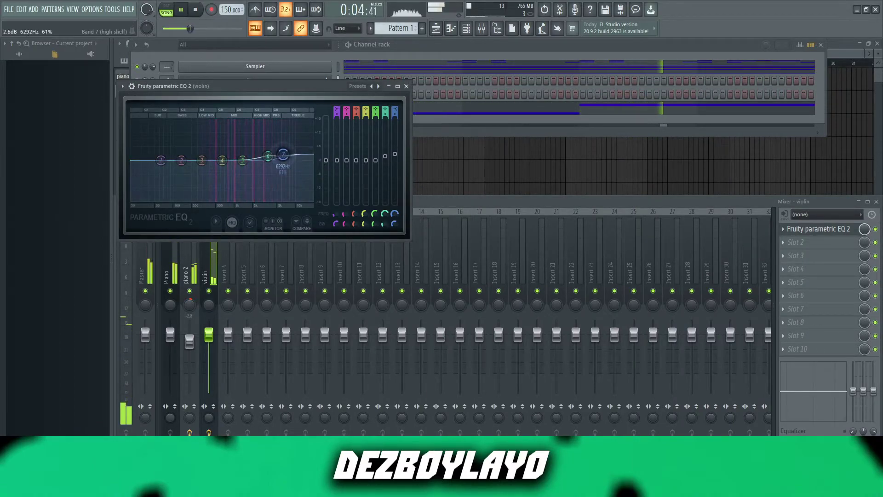
right_click(161, 161)
mouse_move(178, 185)
click(224, 213)
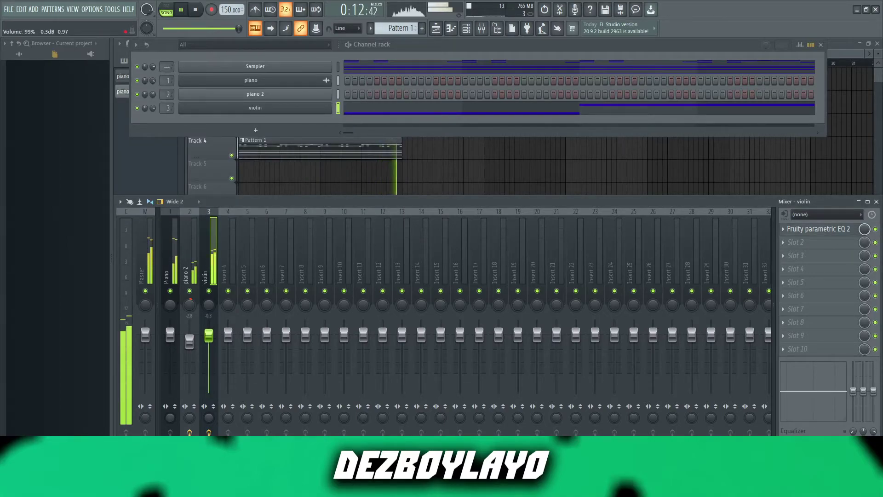
- Check the violin notes in the piano roll and solo the violin mixer track
right_click(329, 104)
click(348, 108)
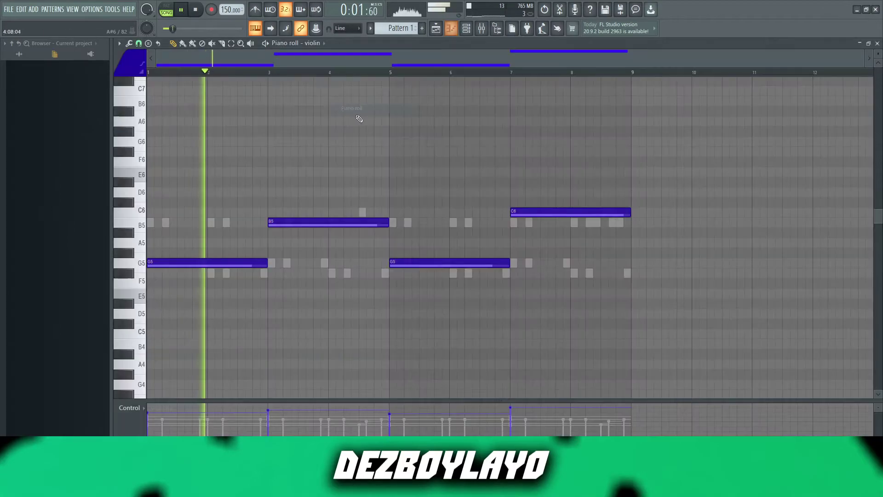
click(481, 29)
right_click(210, 293)
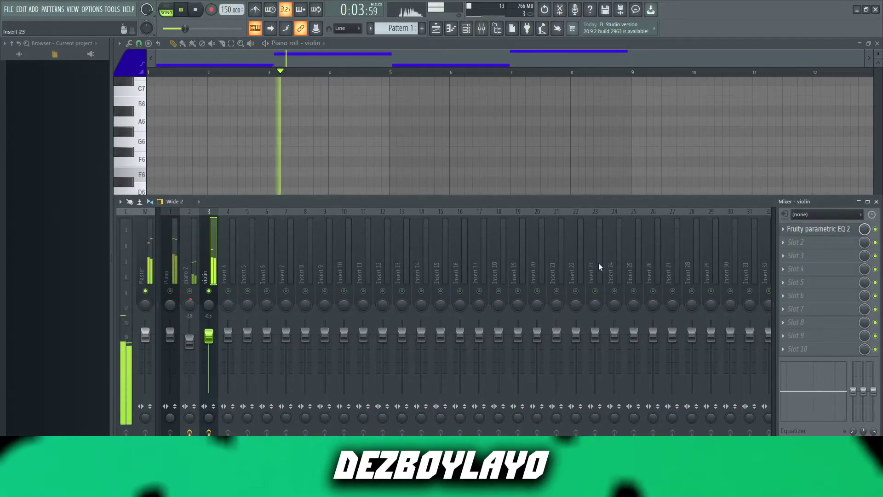
- Check the Fruity parametric EQ 2 on the violin mixer track
click(828, 243)
click(791, 231)
click(791, 229)
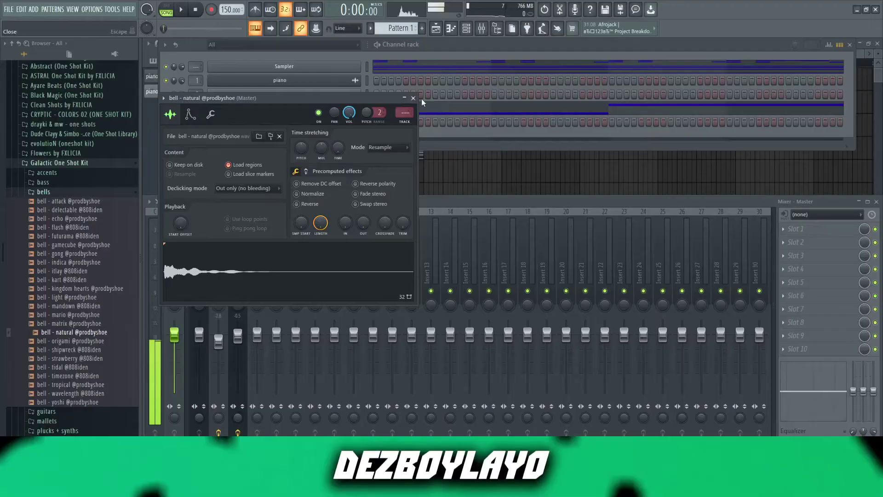
- Paste the melody and chord notes into the bell sample's piano roll, delete the E2 notes and start playback
click(417, 97)
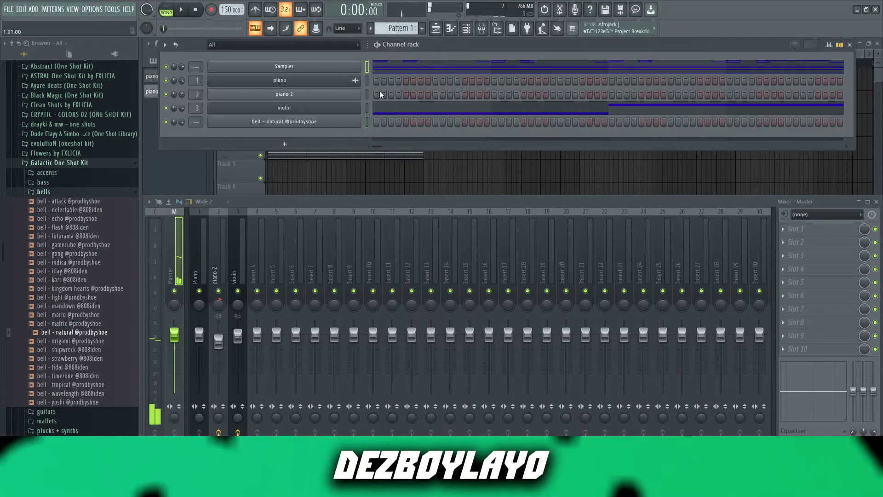
right_click(368, 123)
click(382, 122)
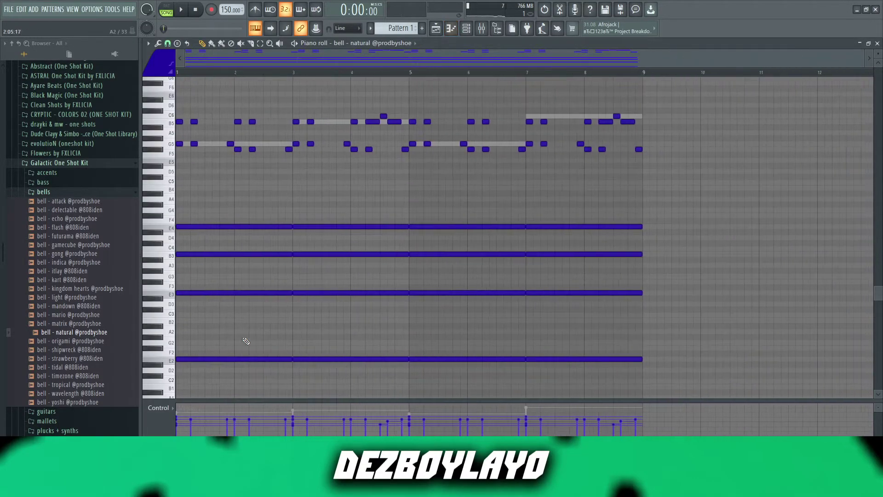
key(Delete)
key(space)
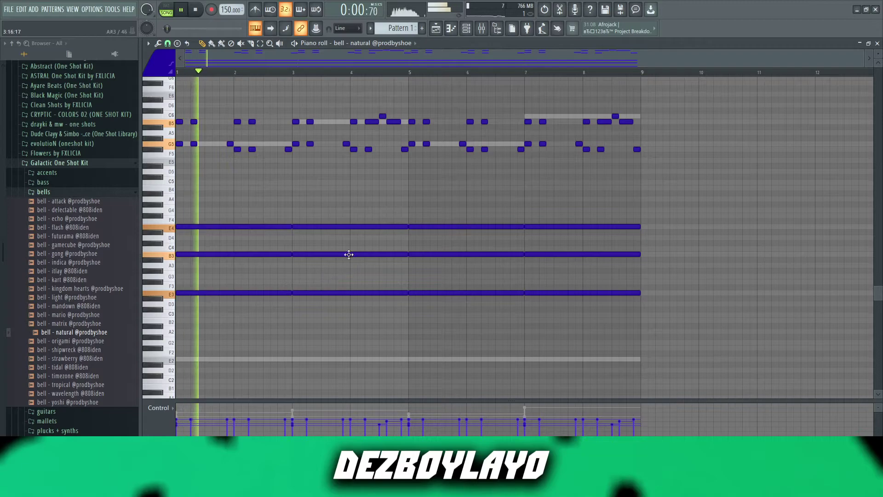
- Transpose all the bell notes up one octave and deselect them
key(ctrl+a)
key(ctrl+Up)
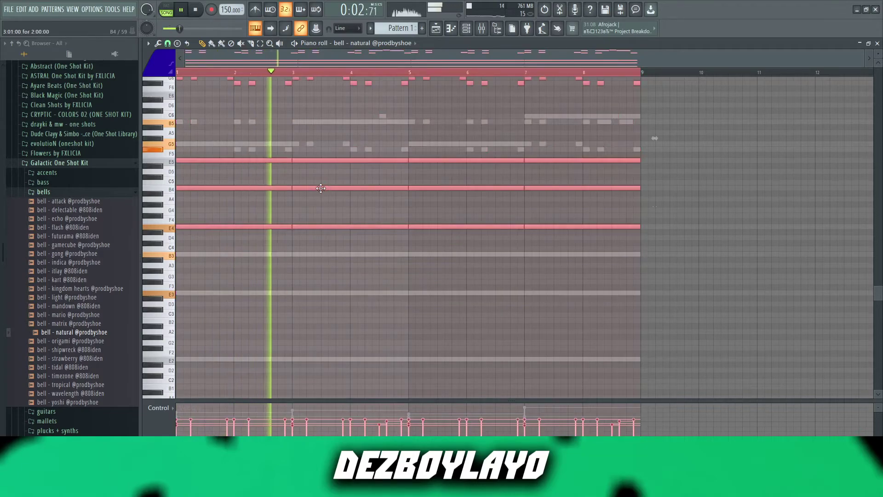
ctrl+click(312, 73)
scroll(345, 177, up, 3)
scroll(361, 188, down, 1)
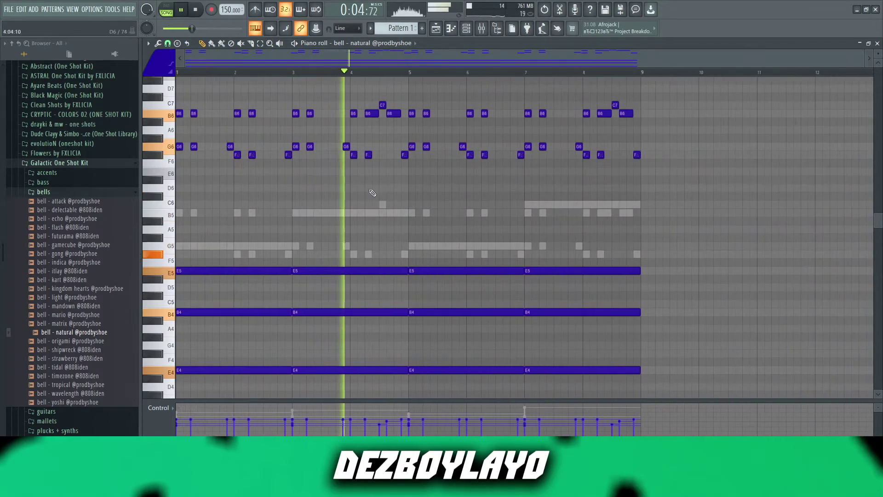
scroll(382, 188, down, 1)
scroll(387, 191, down, 2)
scroll(386, 195, up, 2)
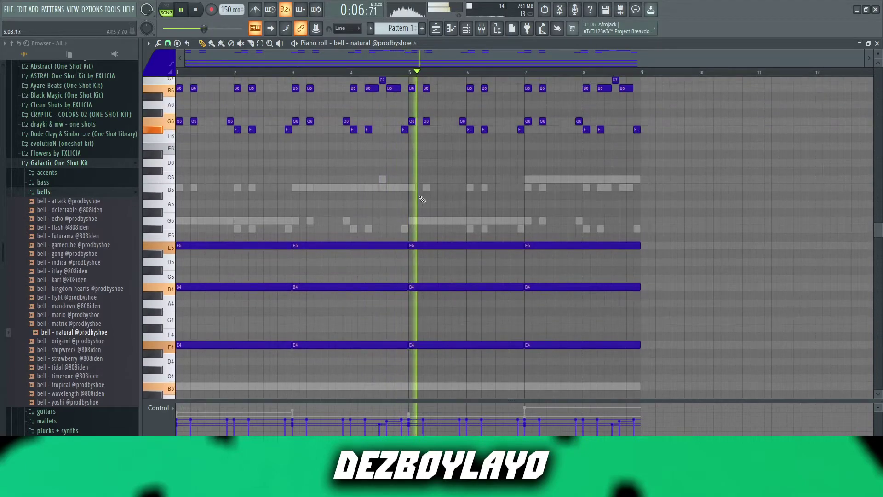
- Rename the bell - natural channel as bell
key(ctrl+a)
key(F6)
right_click(360, 121)
click(395, 143)
text(bell)
key(Return)
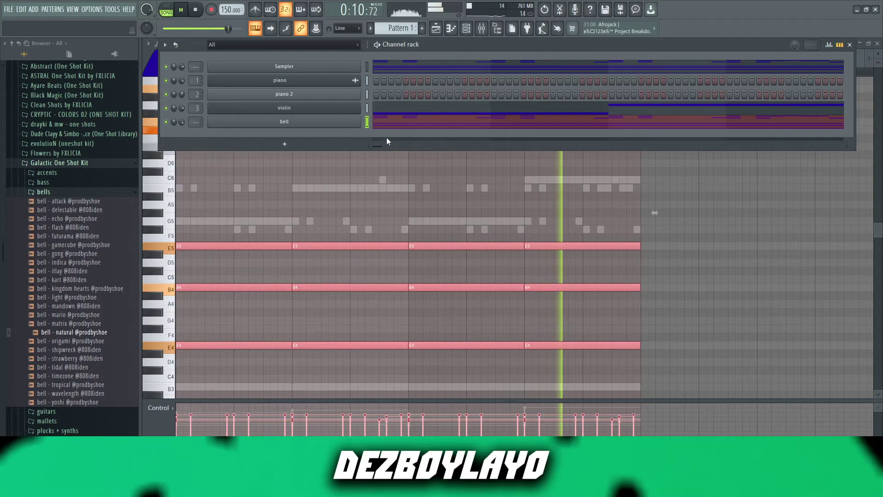
- Lower the bell's channel volume to 83% and route it to mixer track 4
click(358, 122)
drag(349, 113, 349, 123)
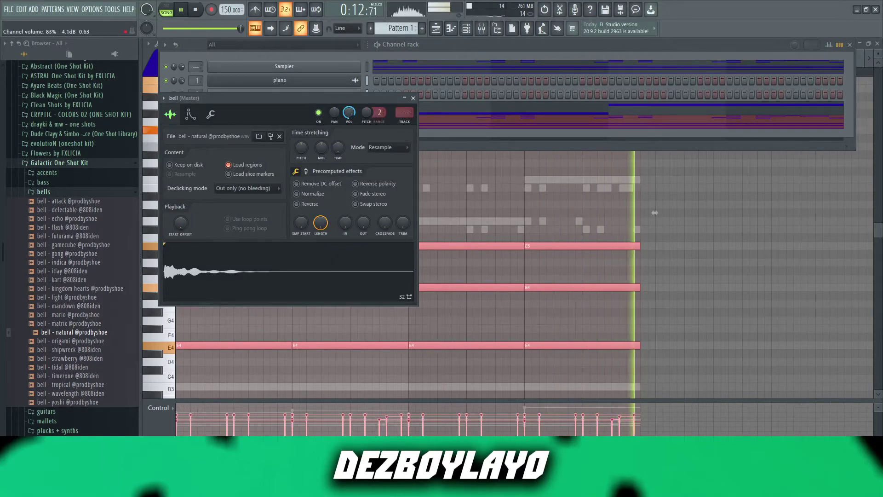
click(403, 122)
click(413, 98)
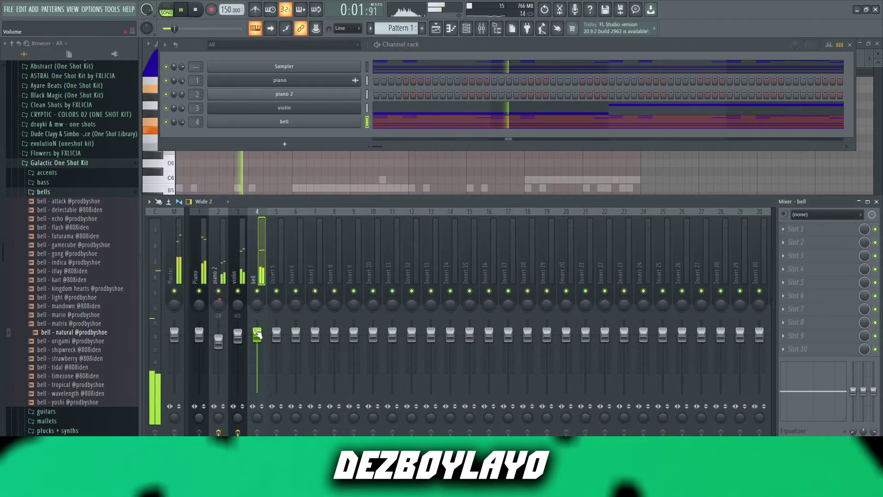
- Solo the bell mixer track and load ValhallaVintageVerb in slot 2 with Room mode and 0 ms predelay
right_click(258, 293)
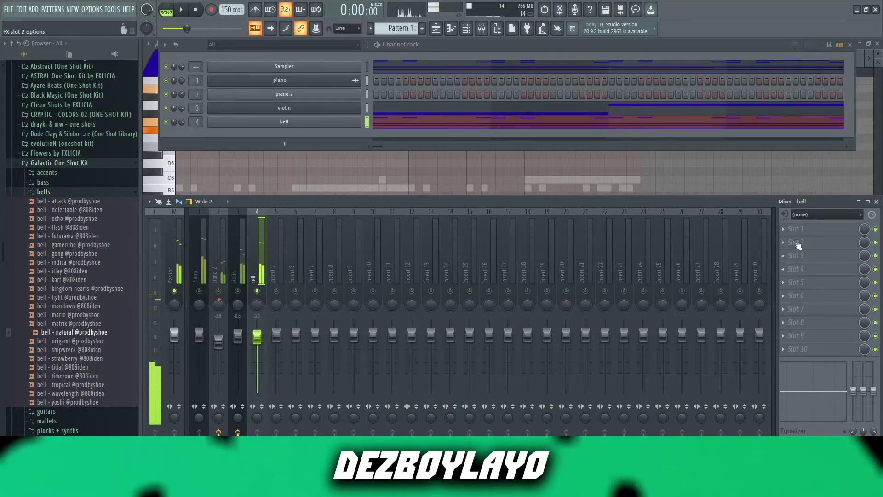
key(space)
click(798, 248)
click(658, 93)
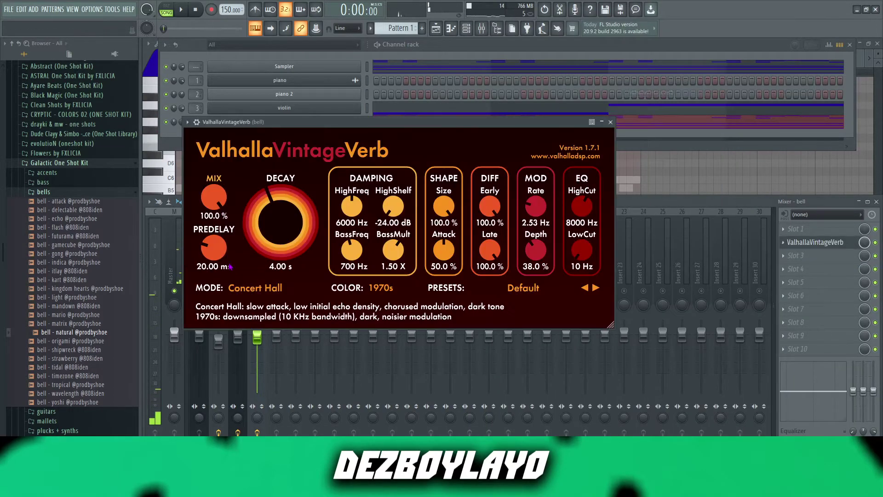
drag(279, 239, 269, 272)
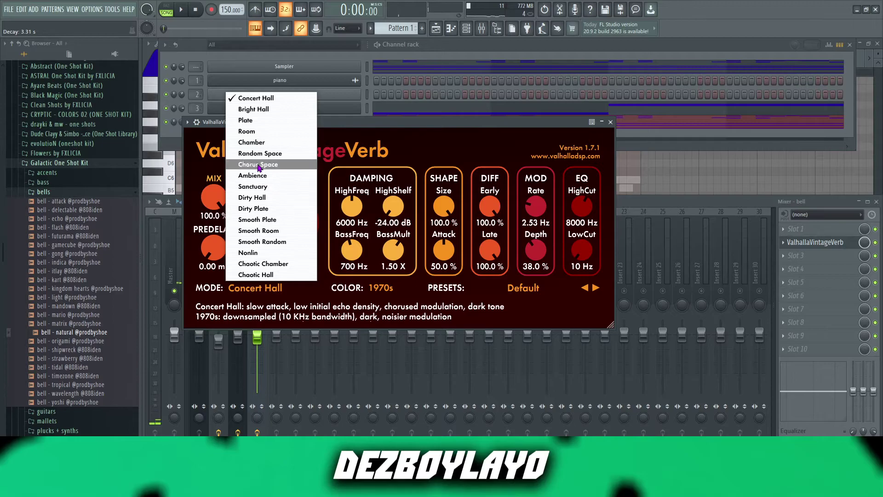
click(247, 131)
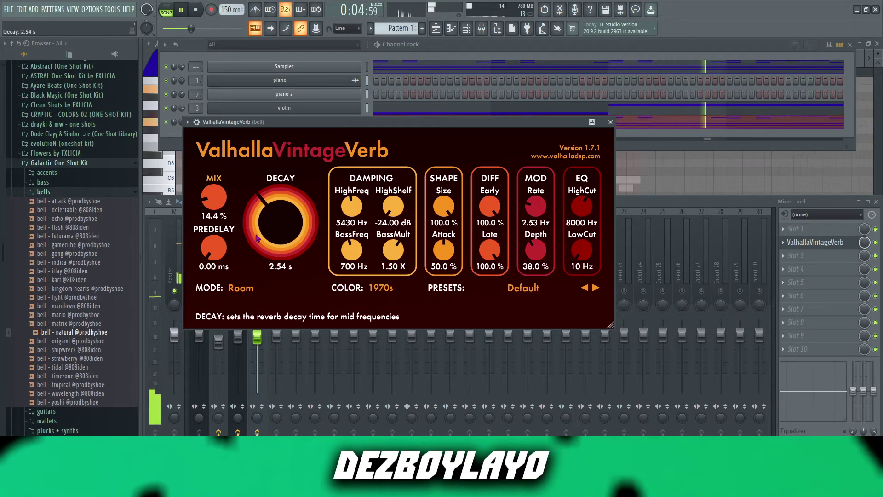
- Set the bell reverb to 1980s color, 16.4% mix, 2.21 s decay, 5120 Hz high damping and 96% size
click(381, 287)
click(382, 311)
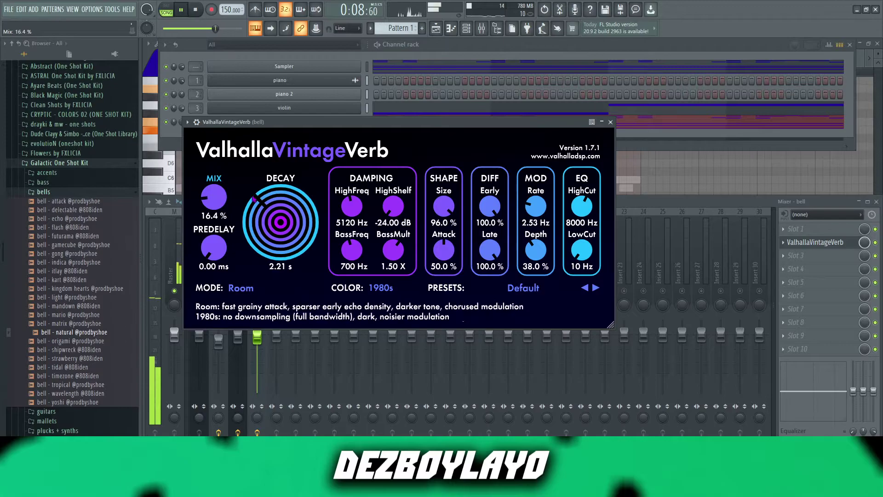
click(610, 122)
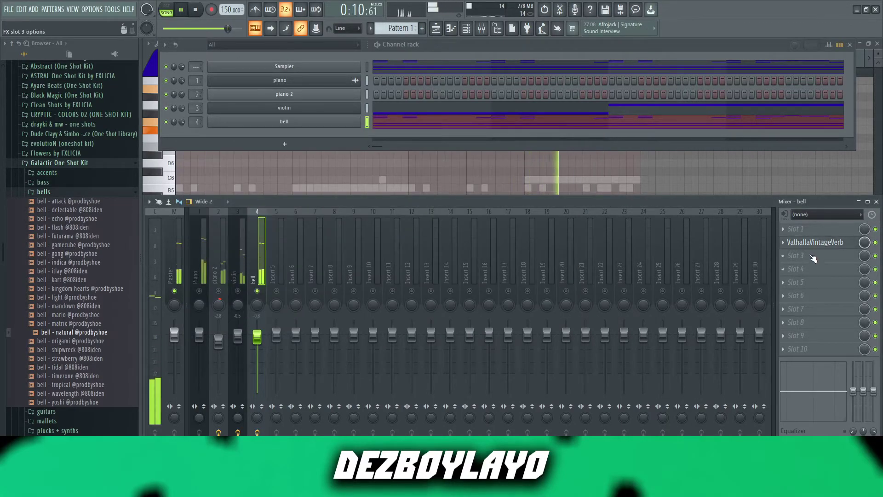
- Load Fruity Delay 3 in slot 3 of the bell track and adjust its settings
click(804, 257)
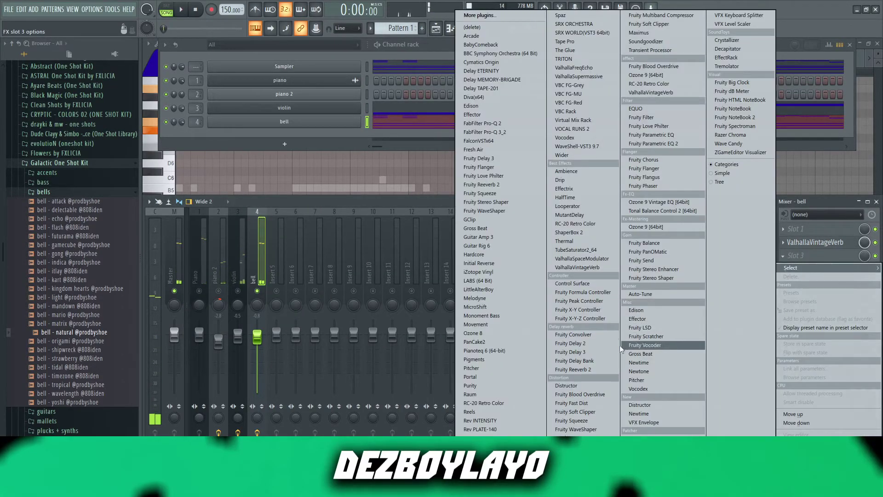
click(586, 355)
click(510, 134)
click(531, 185)
click(536, 134)
key(space)
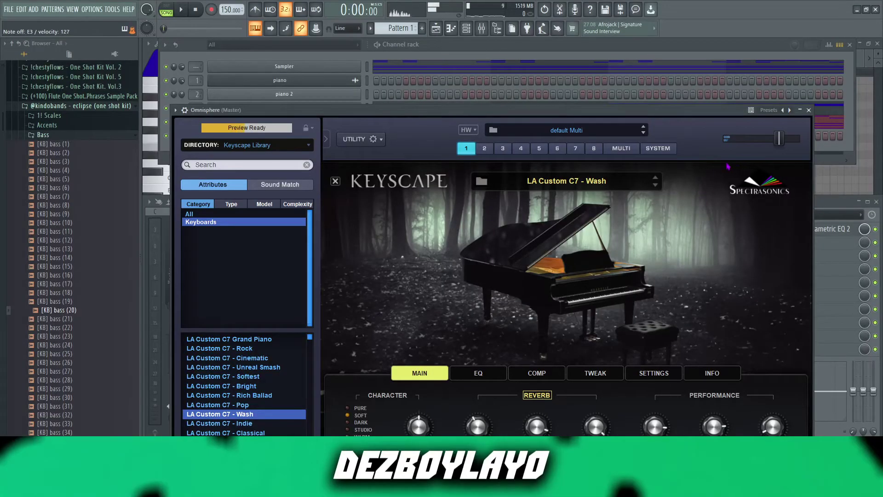
- Close the Omnisphere window and draw an E2 note from bar 1 to bar 5 in its piano roll
click(806, 111)
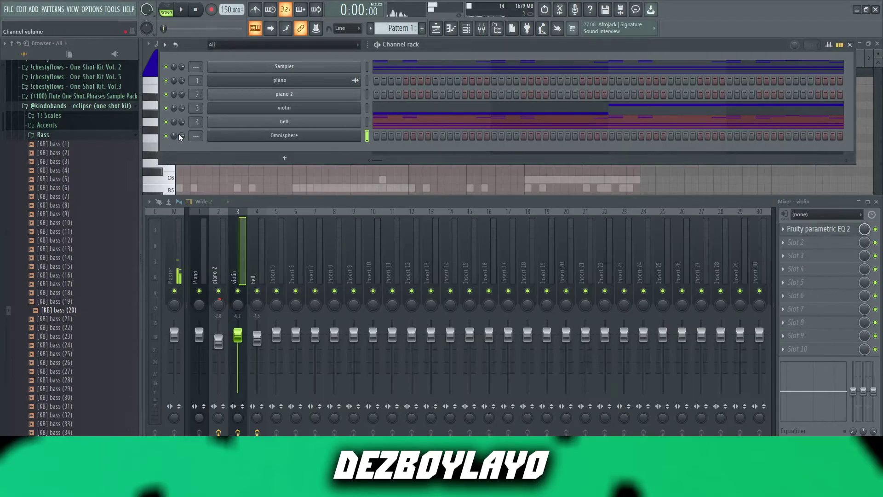
right_click(355, 133)
click(370, 136)
scroll(218, 220, down, 5)
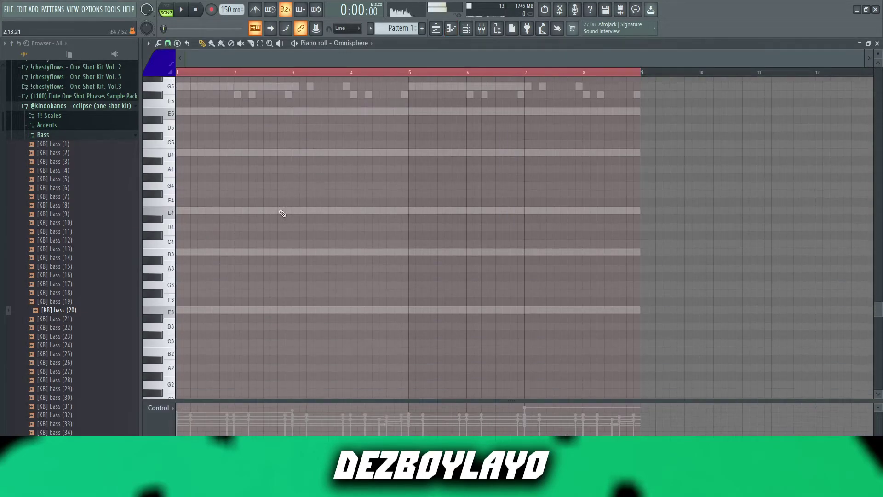
click(177, 196)
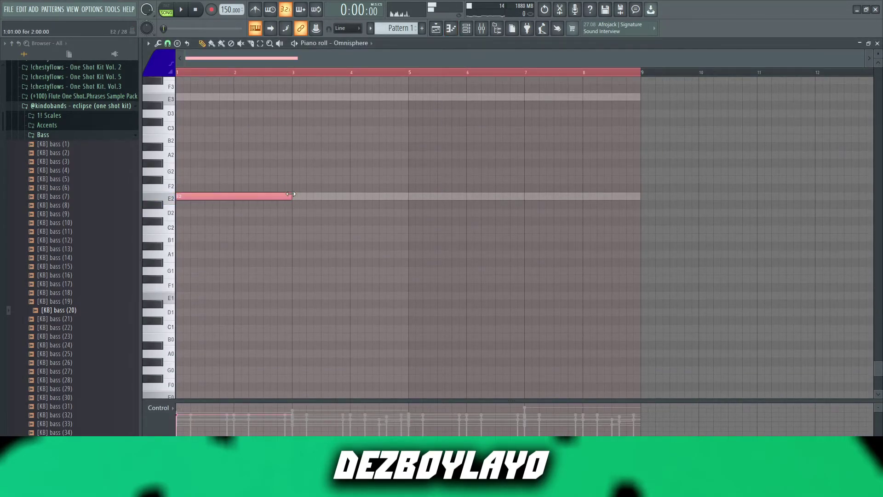
key(space)
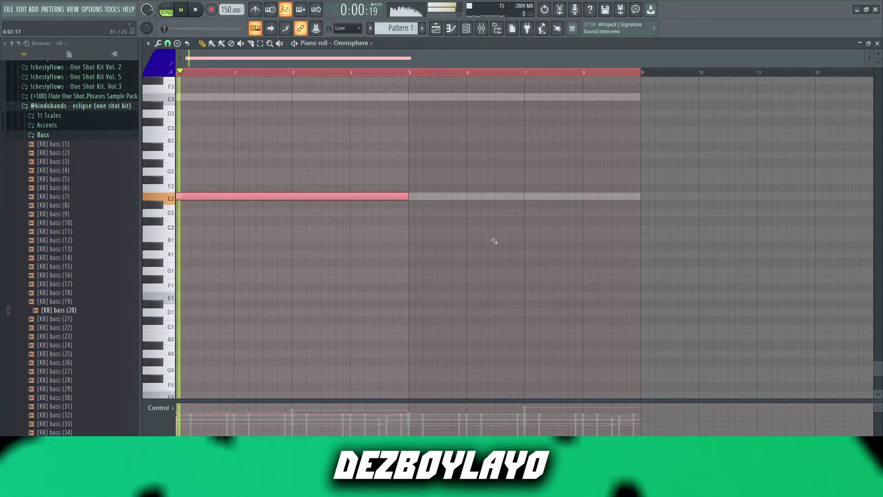
- Repeat the E2 note from bar 5 and shorten the copy to end at bar 8
ctrl+right_click(516, 248)
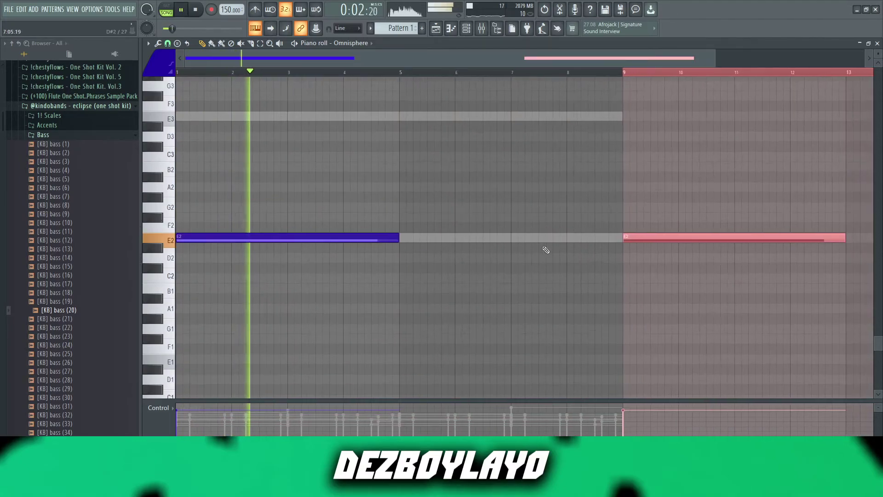
key(ctrl+z)
ctrl+click(624, 73)
key(ctrl+a)
key(ctrl+d)
key(ctrl+a)
key(ctrl+b)
drag(442, 261, 346, 218)
scroll(418, 297, up, 3)
scroll(400, 283, up, 3)
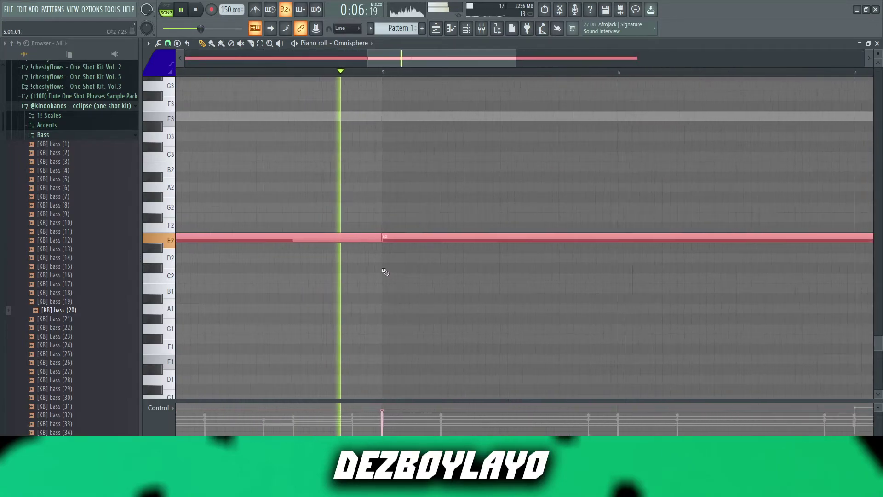
scroll(383, 271, down, 5)
key(ctrl+d)
drag(639, 238, 582, 239)
- Place a B2 note filling bar 8 and raise the velocity of all the Omnisphere notes
drag(597, 208, 599, 166)
drag(756, 169, 641, 168)
key(ctrl+a)
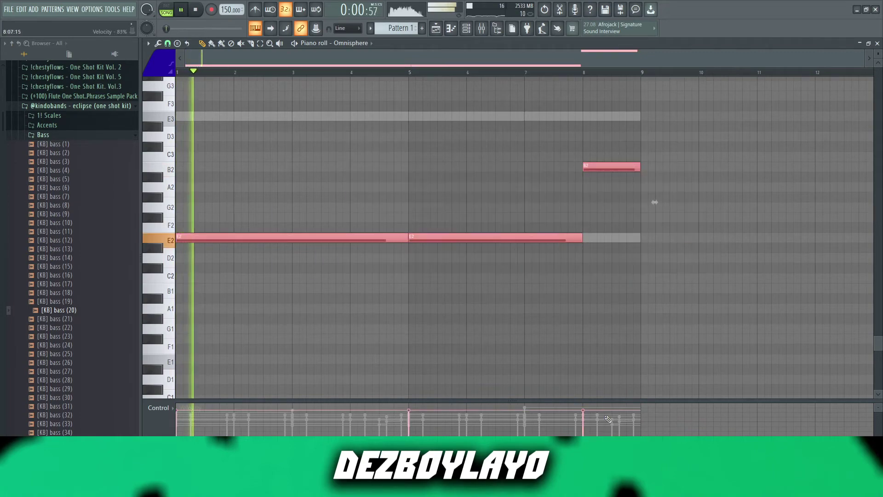
key(ctrl+d)
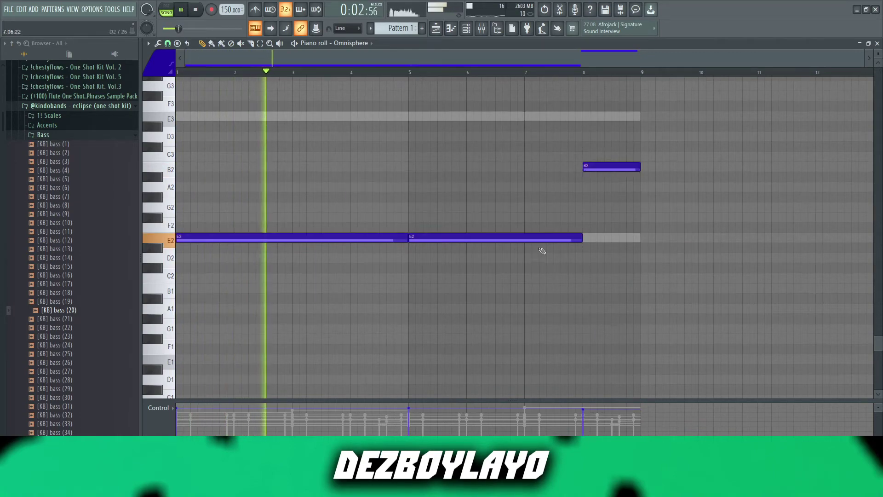
- Rename the Omnisphere channel as piano bass
click(467, 28)
drag(181, 135, 182, 129)
right_click(360, 135)
click(398, 157)
text(piano bass)
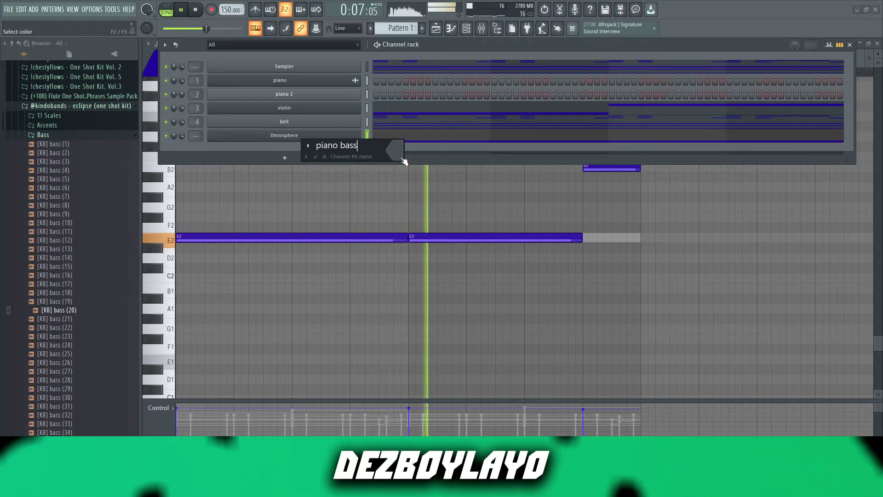
key(Return)
- Route the piano bass channel to mixer track 5 and lower its channel volume to 81%
click(290, 135)
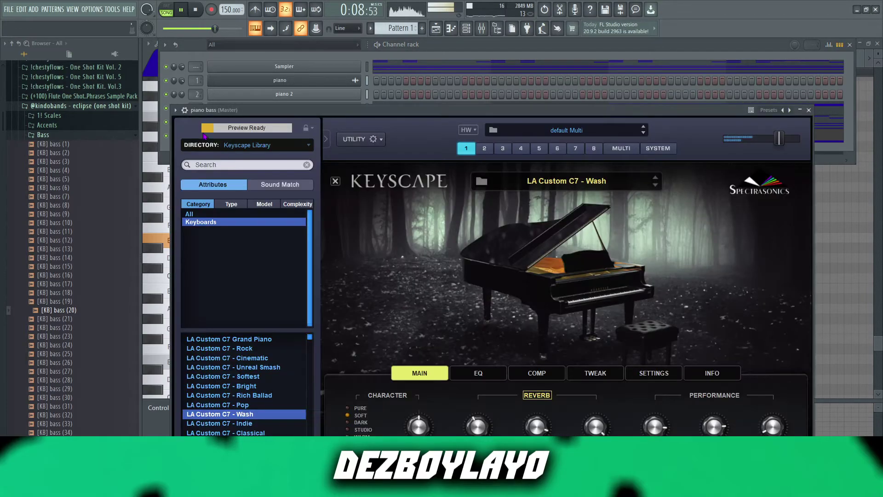
key(ctrl+l)
click(809, 111)
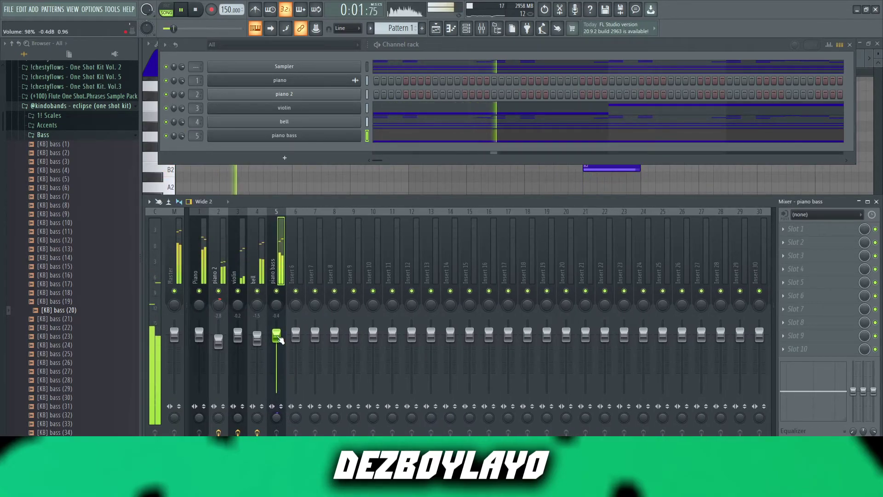
drag(183, 136, 182, 145)
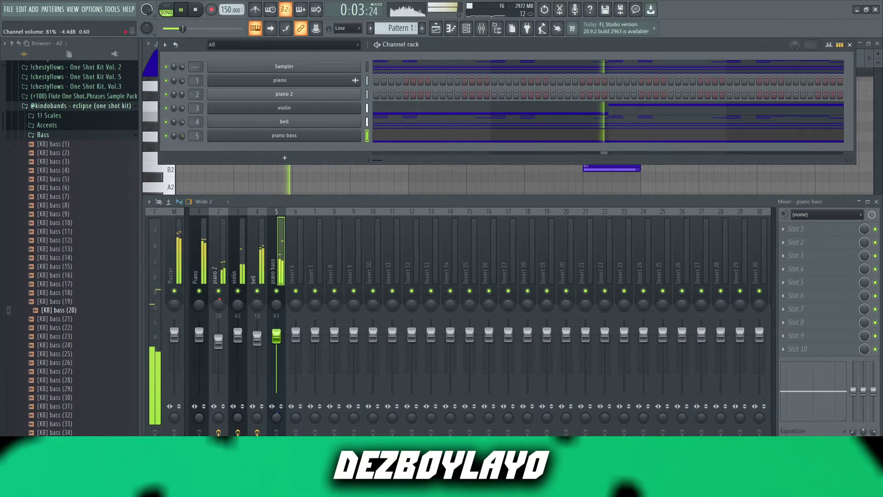
- Switch the piano bass preset to LA Custom C7 - Indie and close the instrument
click(242, 136)
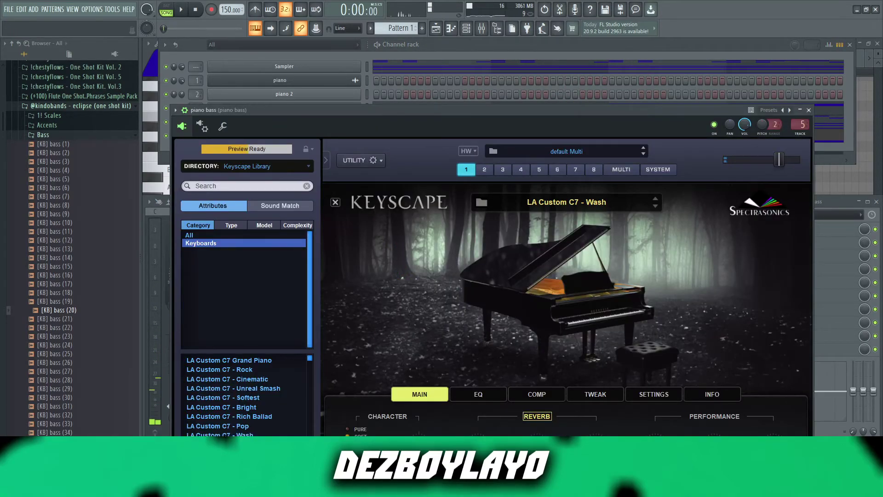
key(Down)
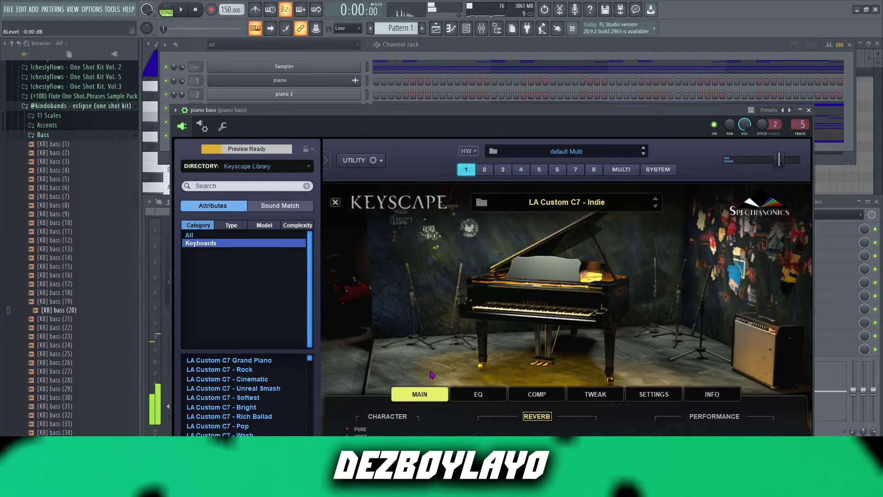
click(809, 111)
- Audition the piano bass and reset its mixer fader to the default level
key(space)
key(space)
right_click(277, 332)
click(287, 338)
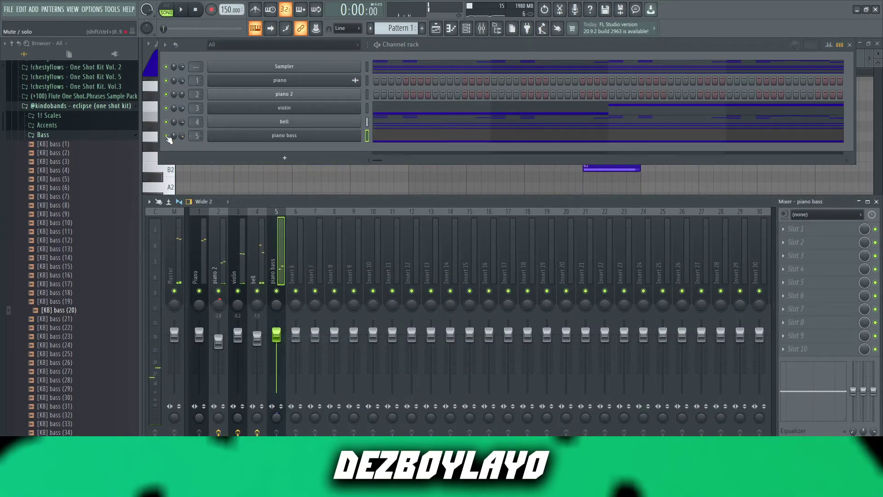
- Solo the piano bass channel to hear it alone and reopen its Keyscape instrument
key(space)
right_click(167, 137)
click(177, 141)
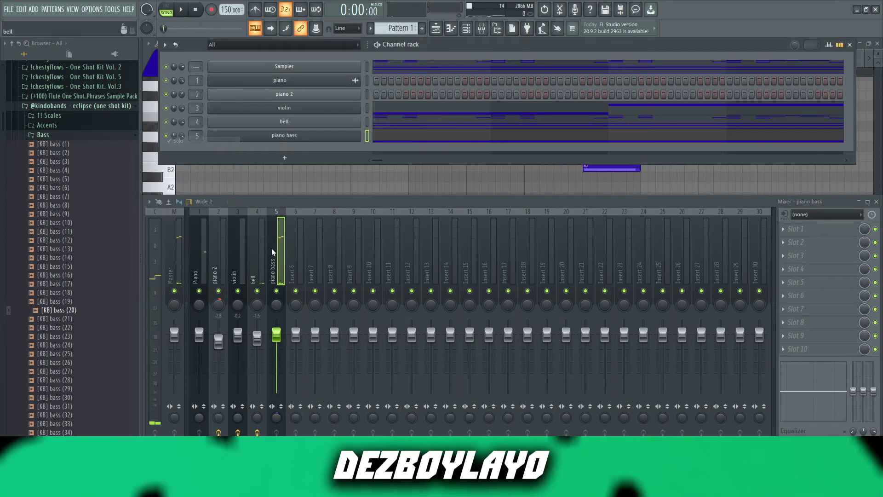
click(294, 136)
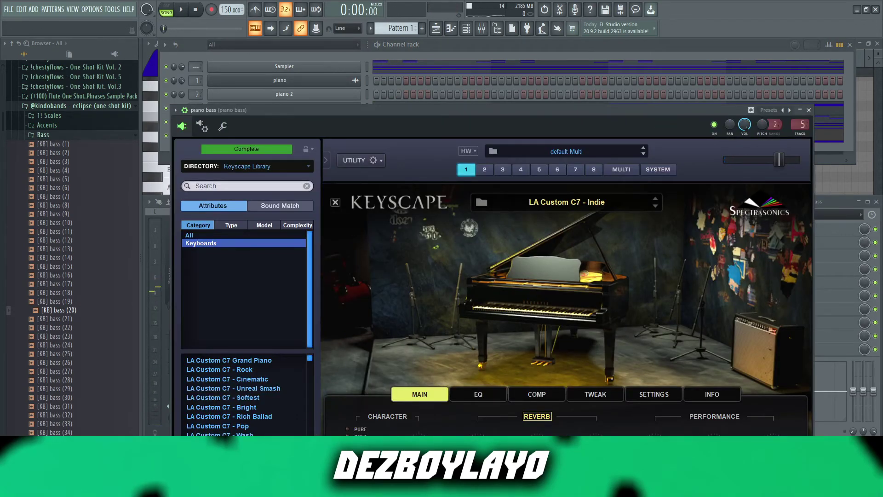
- Switch the piano bass preset to LA Custom C7 - Classical, close the instrument and raise its mixer fader to 107%
key(Down)
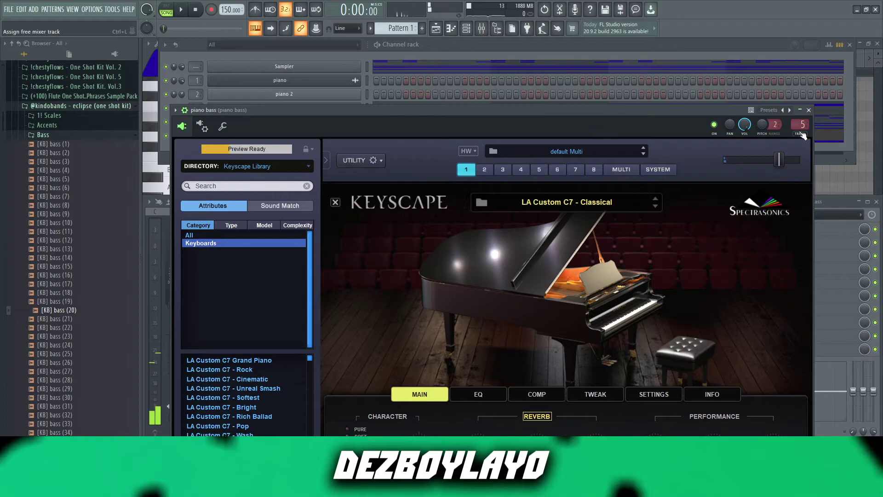
click(808, 110)
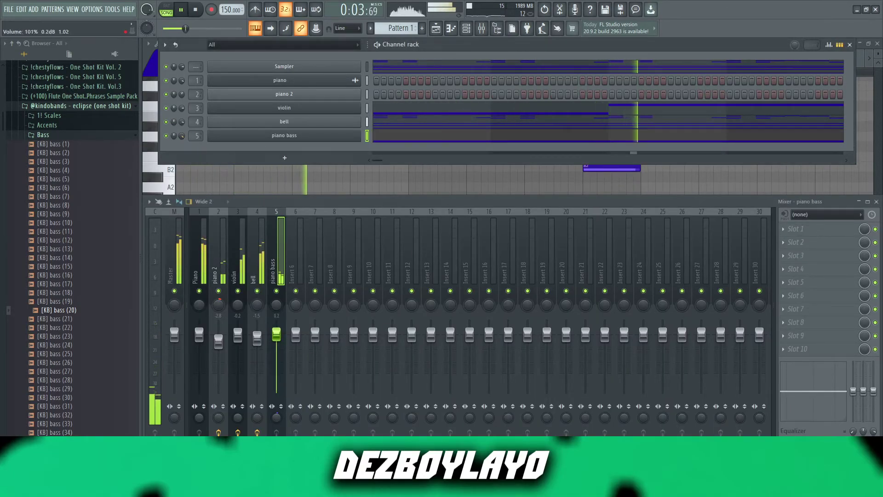
drag(277, 335, 277, 331)
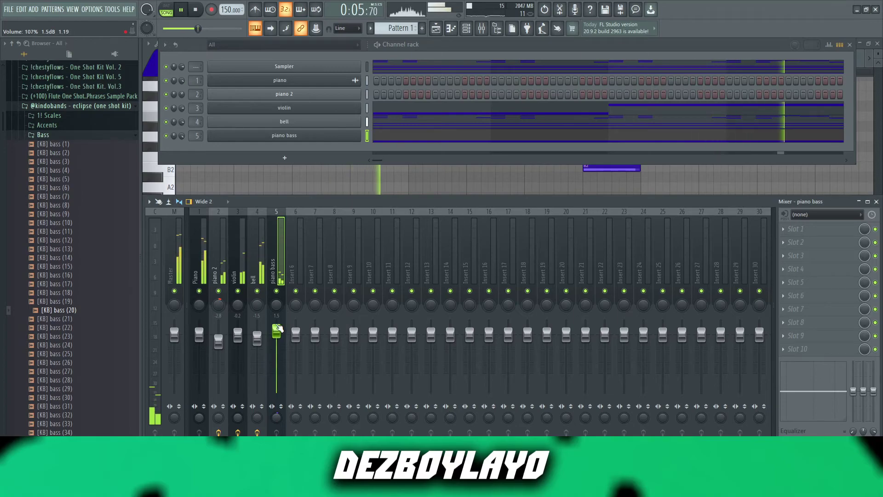
- Lower the piano bass mixer fader to 95% and the bell fader to 94%
key(F9)
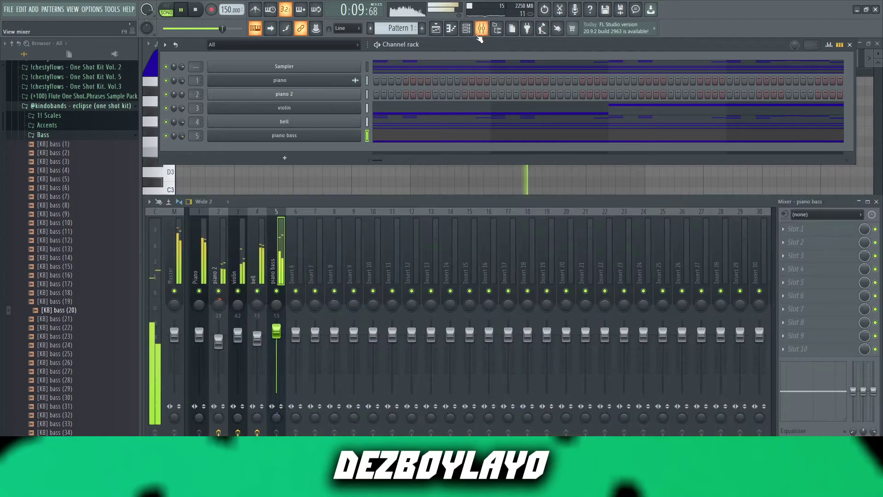
click(481, 28)
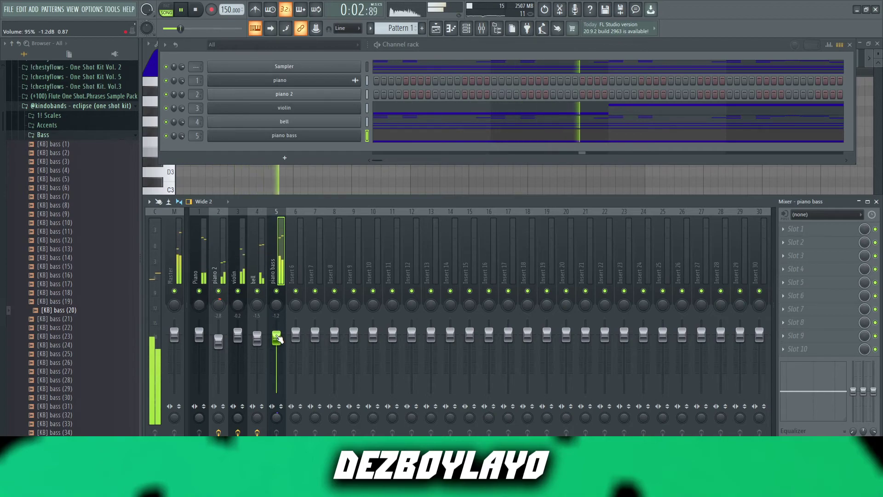
click(258, 337)
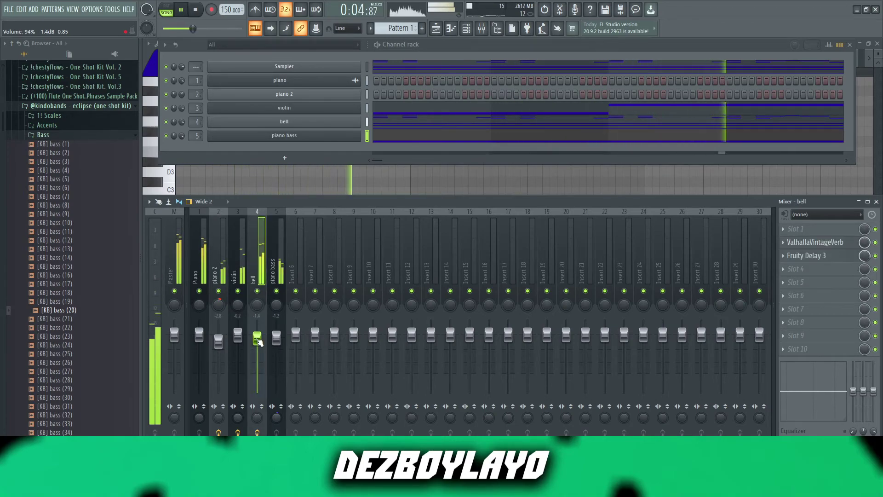
- Add GClip to the first effect slot of the Master track with softness at 46% and close it
click(174, 259)
click(819, 235)
click(470, 219)
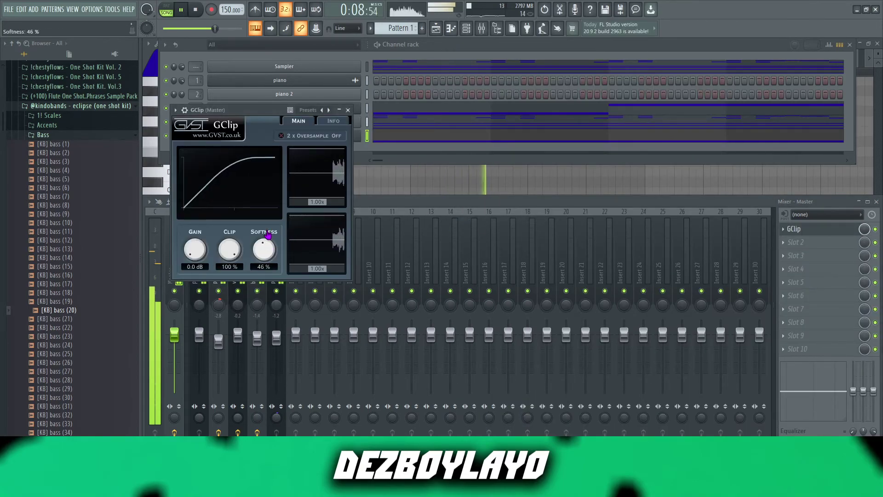
click(348, 110)
- Lower the velocities of the piano bass's B2 note to about 89% and its second E2 note slightly, and close the piano roll
click(379, 174)
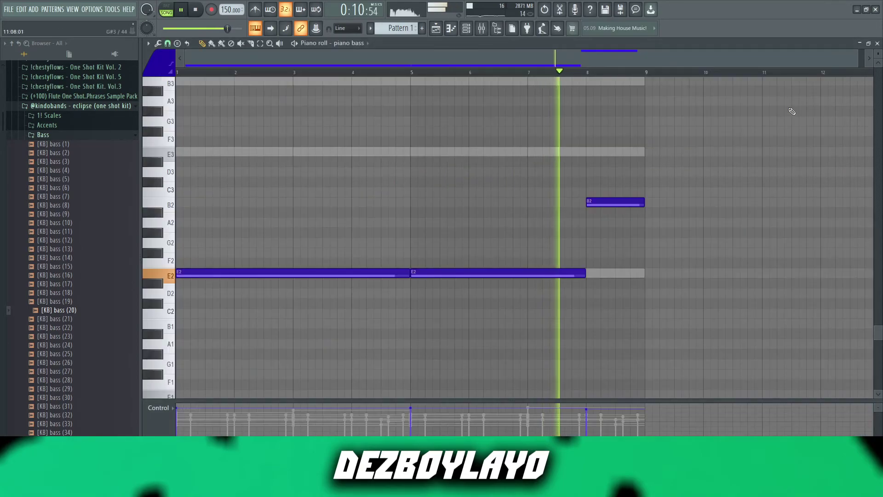
ctrl+drag(690, 180, 630, 235)
click(588, 411)
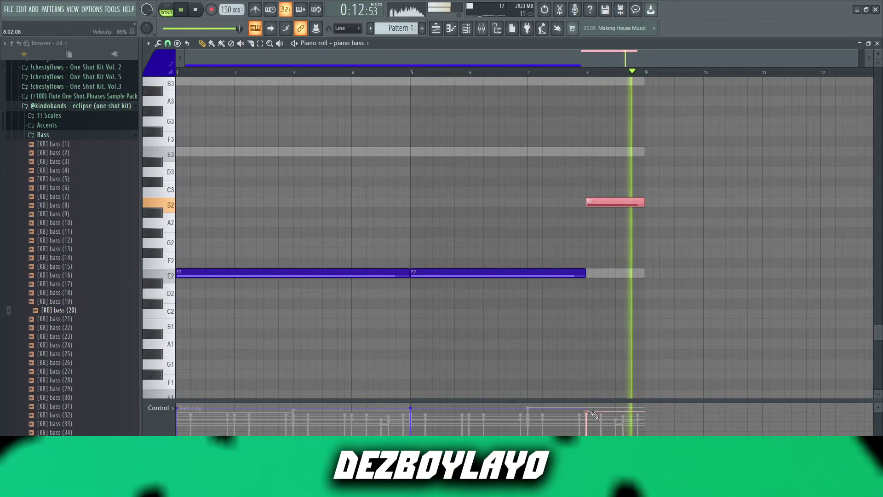
ctrl+click(607, 372)
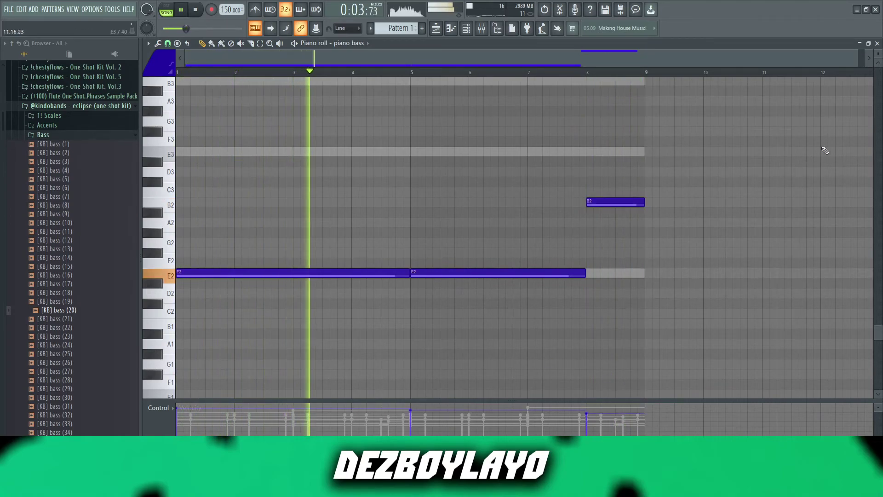
click(877, 43)
- Split Pattern 1 by channel in the playlist so each instrument gets its own pattern
key(F5)
click(153, 61)
right_click(164, 77)
click(199, 235)
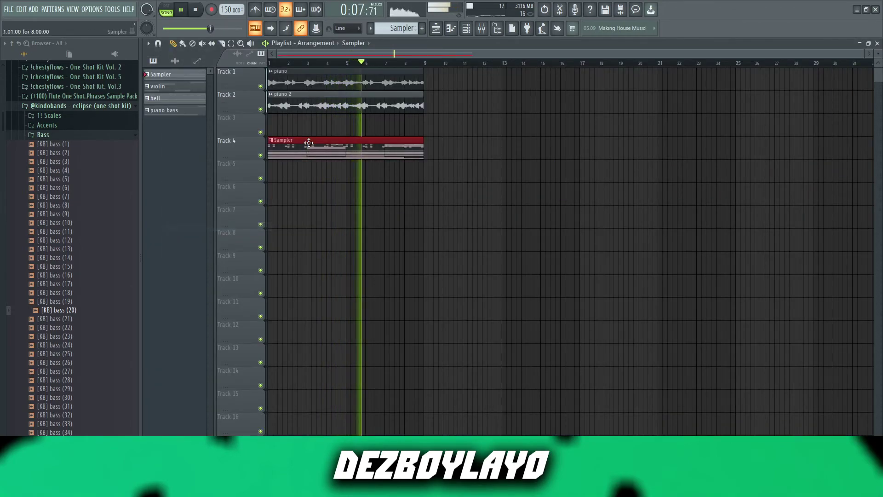